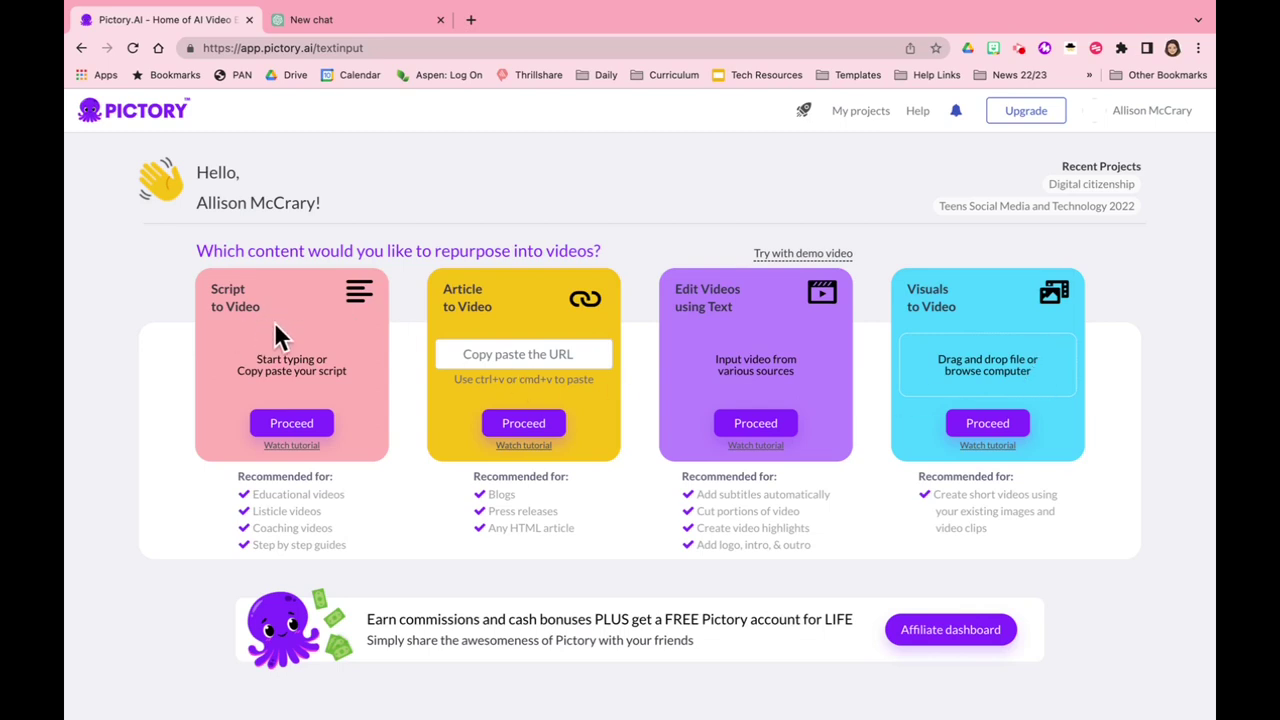
Start a new Script to Video project with an empty script, then switch to the ChatGPT tab
{"action": "left_click", "coordinate": [288, 426]}
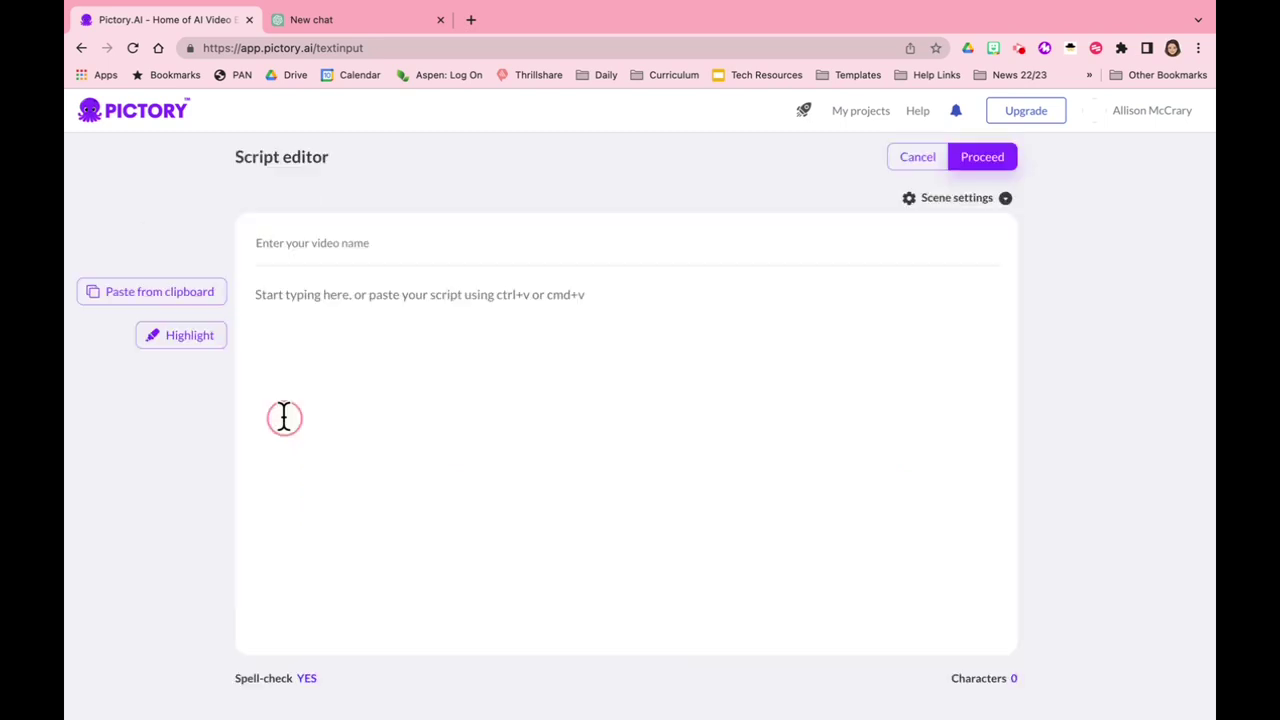
{"action": "left_click", "coordinate": [298, 300]}
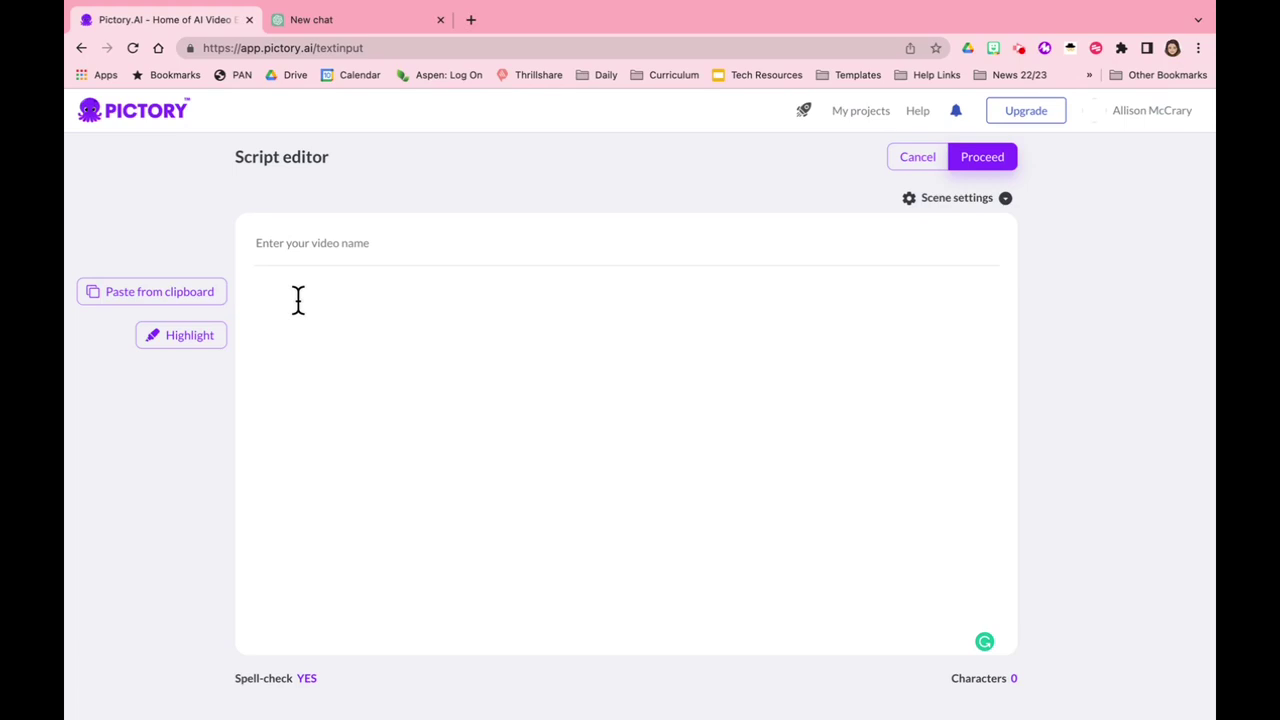
{"action": "left_click", "coordinate": [321, 21]}
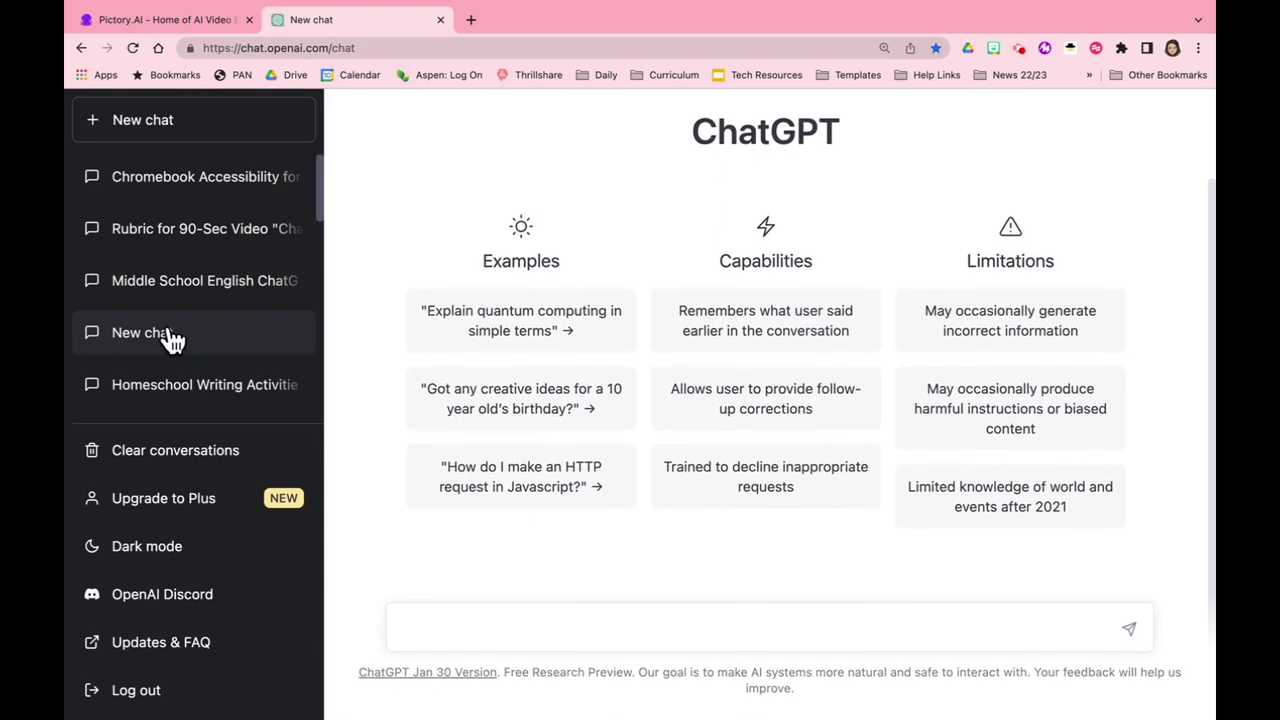
Open the 'Digital Literacy for Middle School' chat and select its whole summary paragraph to copy
{"action": "scroll", "coordinate": [172, 341], "scroll_direction": "down", "scroll_amount": 10}
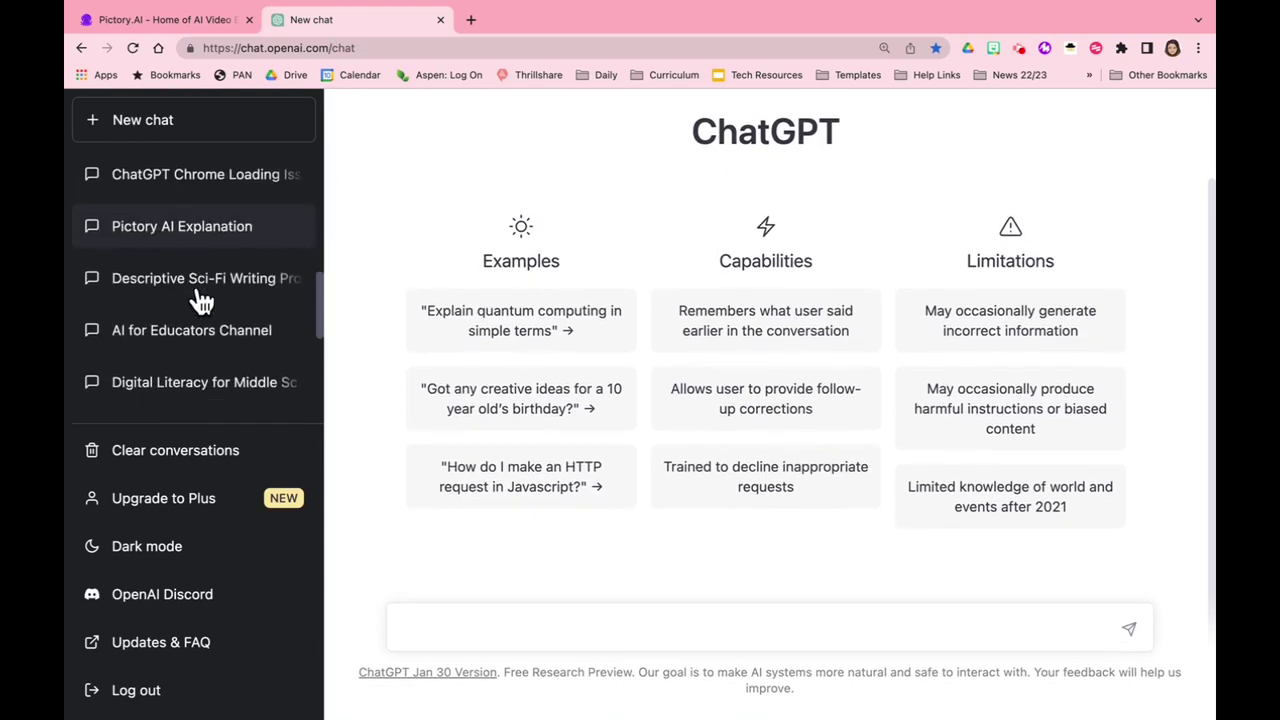
{"action": "scroll", "coordinate": [197, 280], "scroll_direction": "down", "scroll_amount": 5}
{"action": "left_click", "coordinate": [197, 251]}
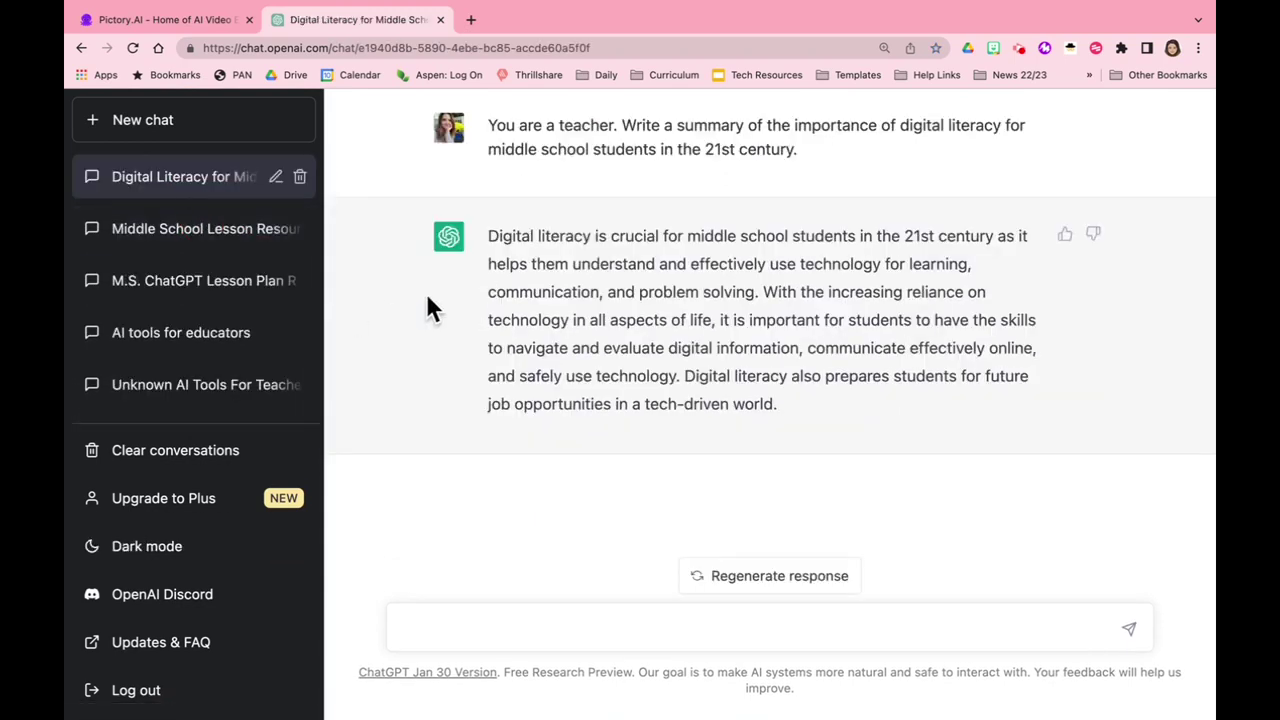
{"action": "left_click_drag", "start_coordinate": [807, 402], "coordinate": [489, 228]}
{"action": "key", "text": "ctrl+c"}
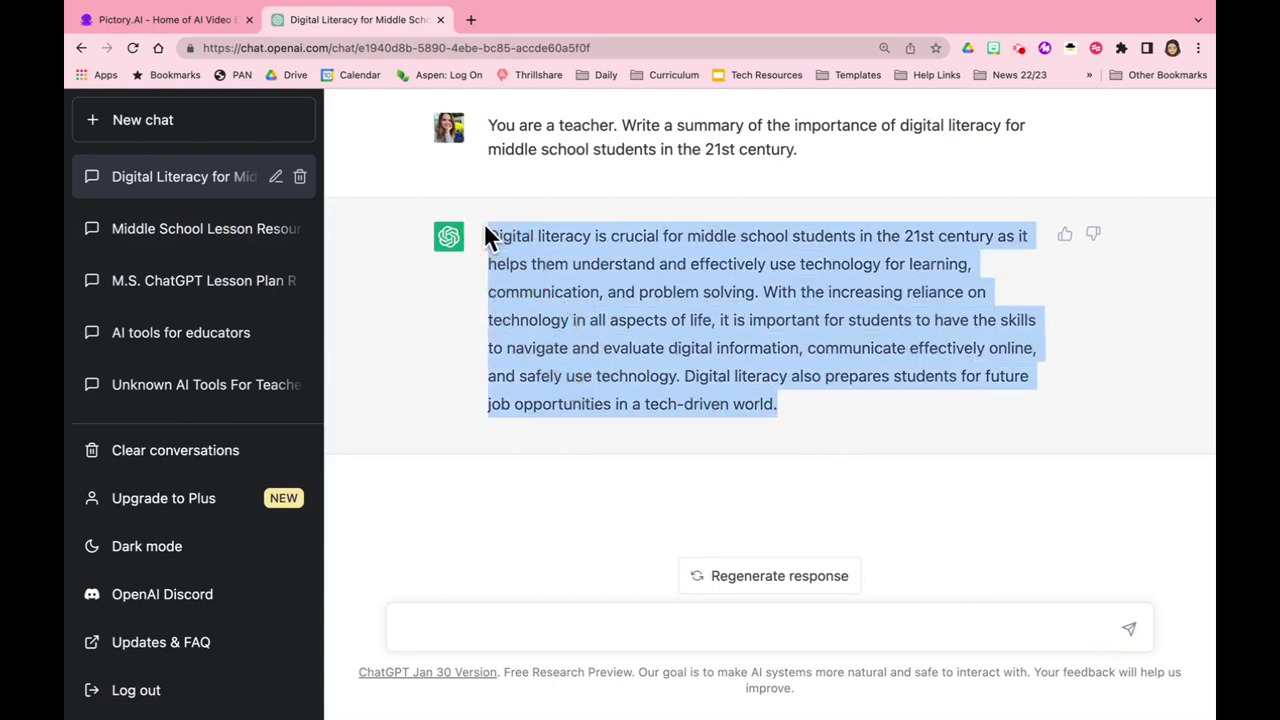
Paste the digital literacy summary into the Pictory script and name the video 'Digital Lit'
{"action": "left_click", "coordinate": [203, 24]}
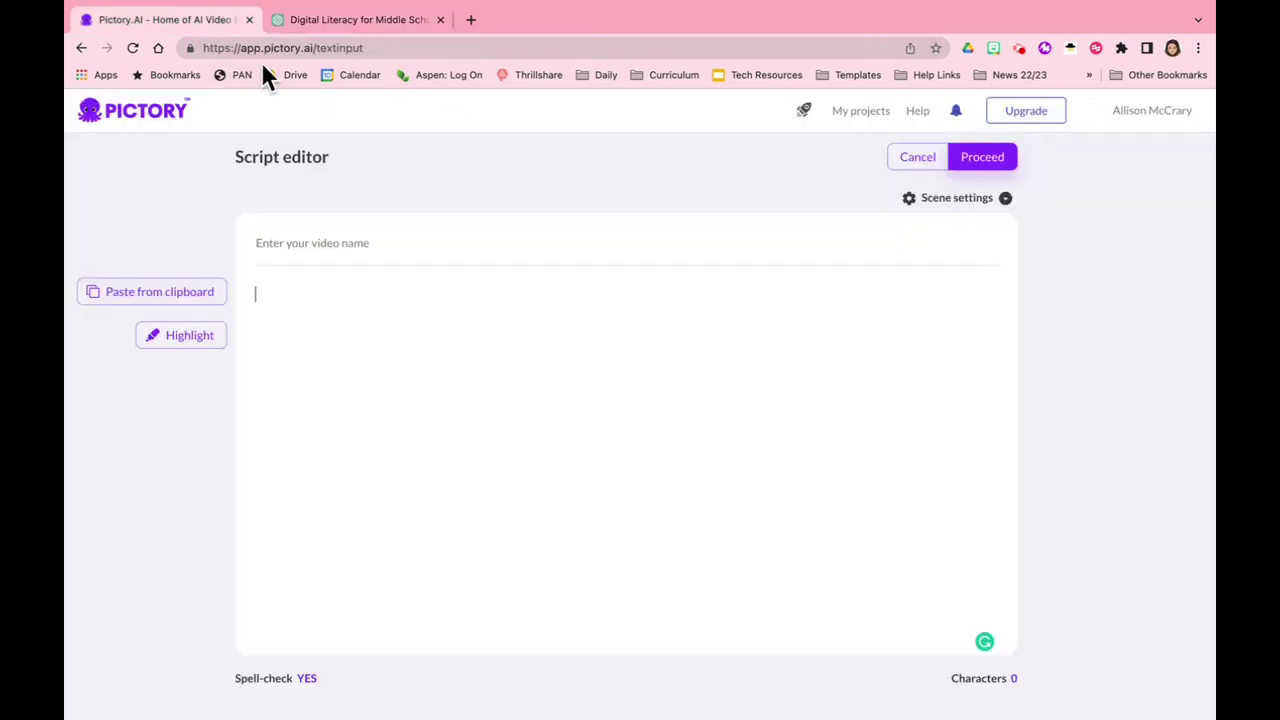
{"action": "left_click", "coordinate": [270, 287]}
{"action": "key", "text": "ctrl+v"}
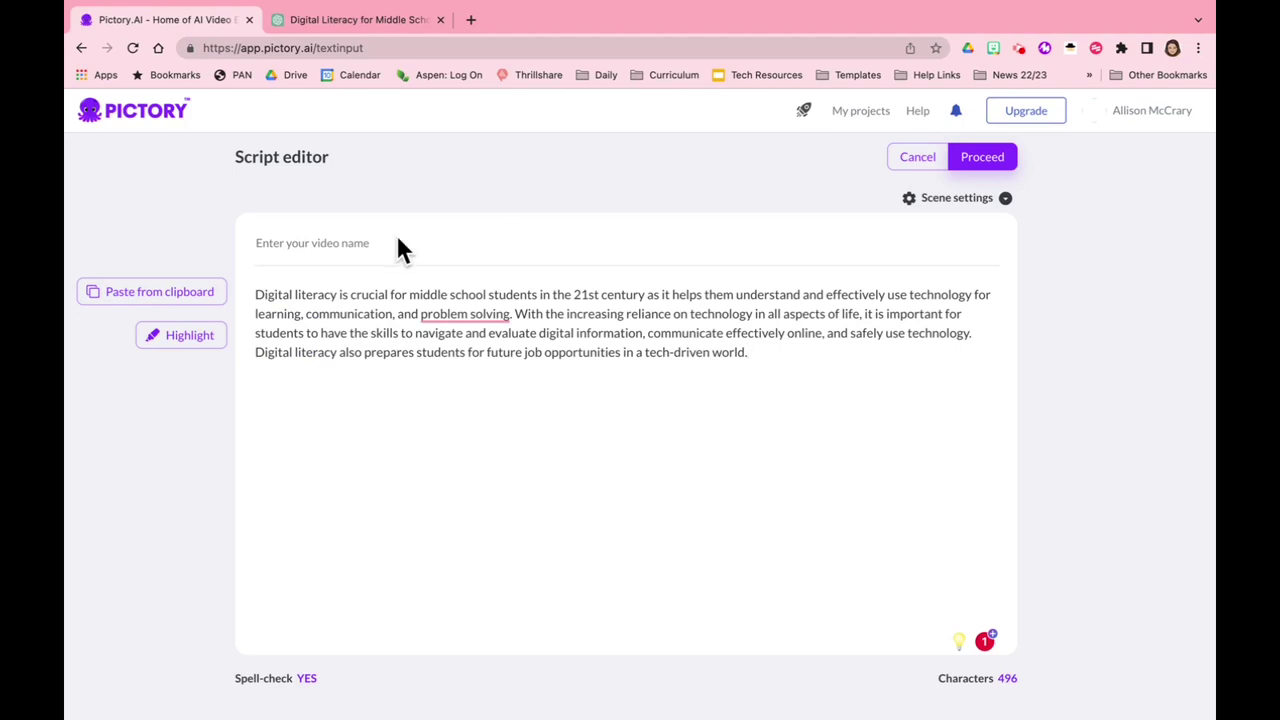
{"action": "left_click", "coordinate": [333, 245]}
{"action": "type", "text": "Dig"}
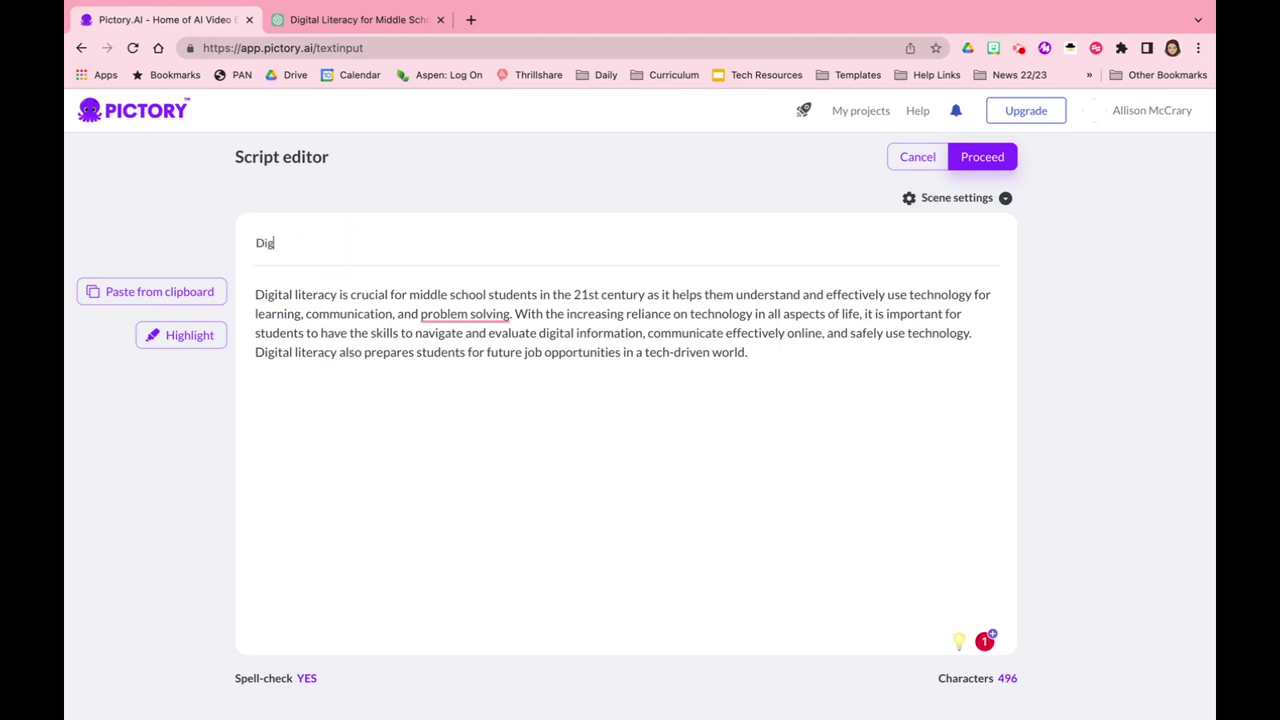
{"action": "type", "text": "ital Lit"}
Generate the storyboard from the Subtitle Standard template in square 1:1 format
{"action": "left_click", "coordinate": [993, 160]}
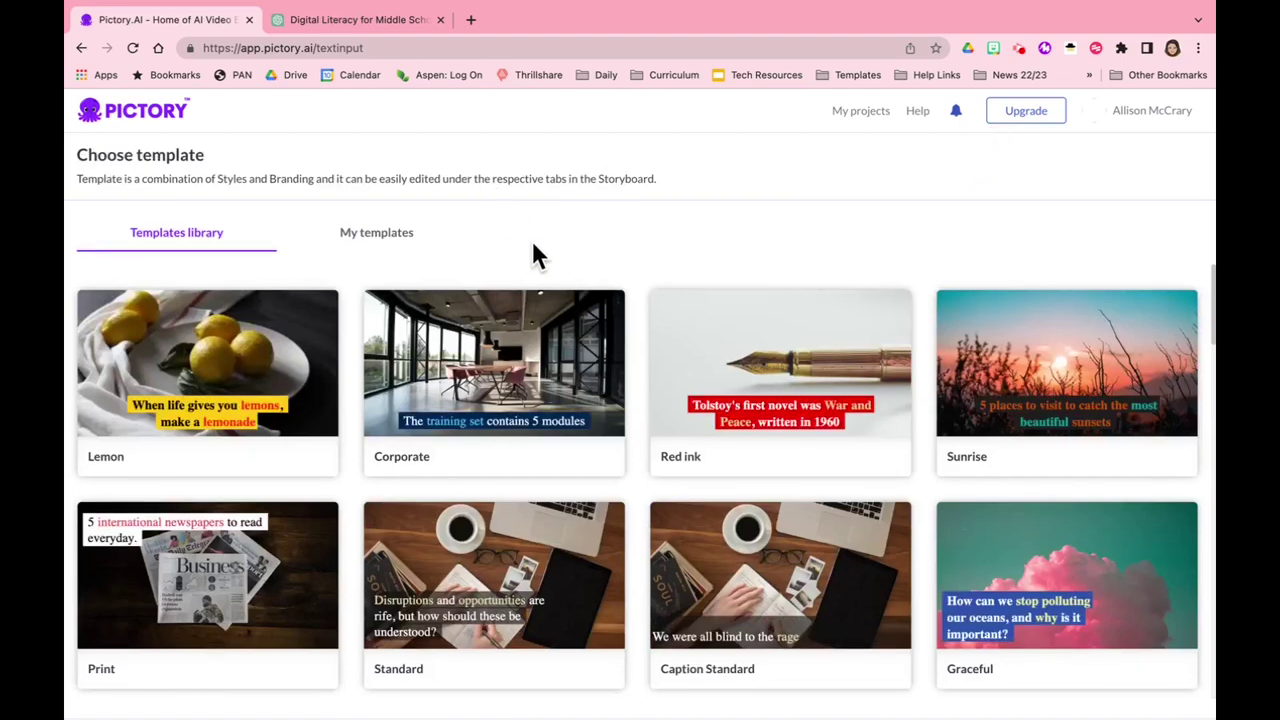
{"action": "scroll", "coordinate": [612, 384], "scroll_direction": "down", "scroll_amount": 2}
{"action": "scroll", "coordinate": [612, 384], "scroll_direction": "down", "scroll_amount": 2}
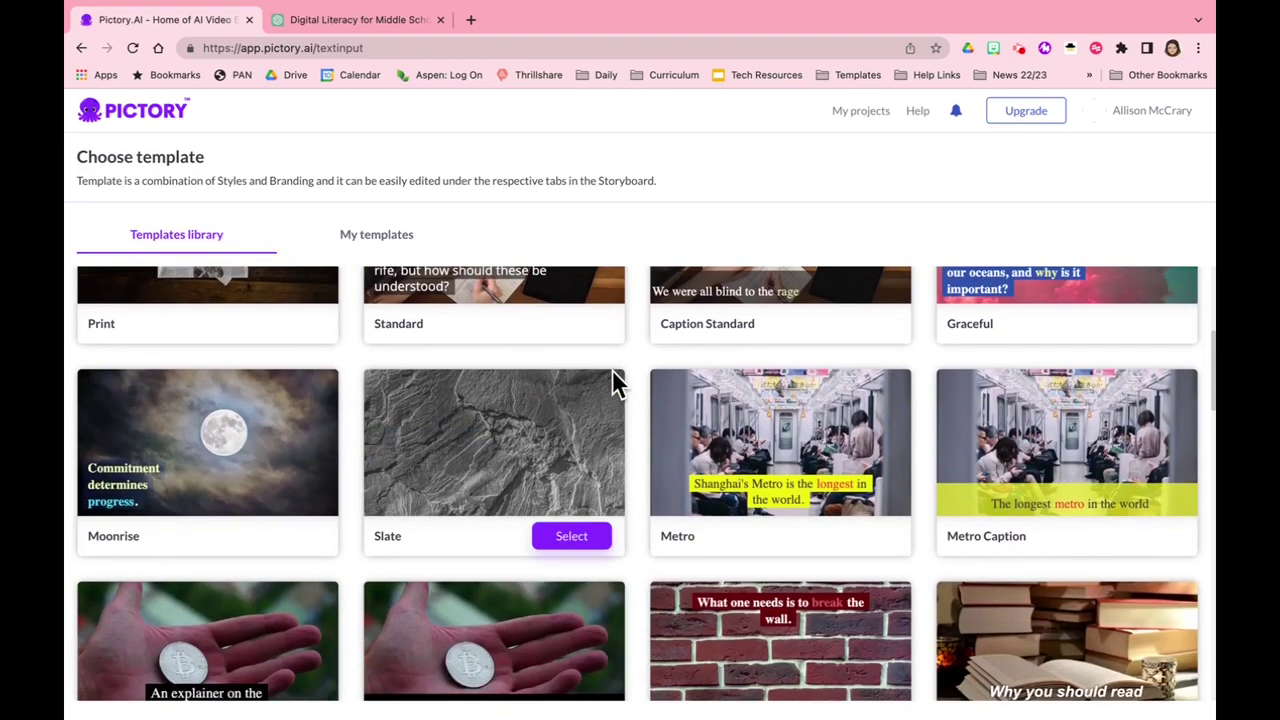
{"action": "scroll", "coordinate": [785, 418], "scroll_direction": "down", "scroll_amount": 3}
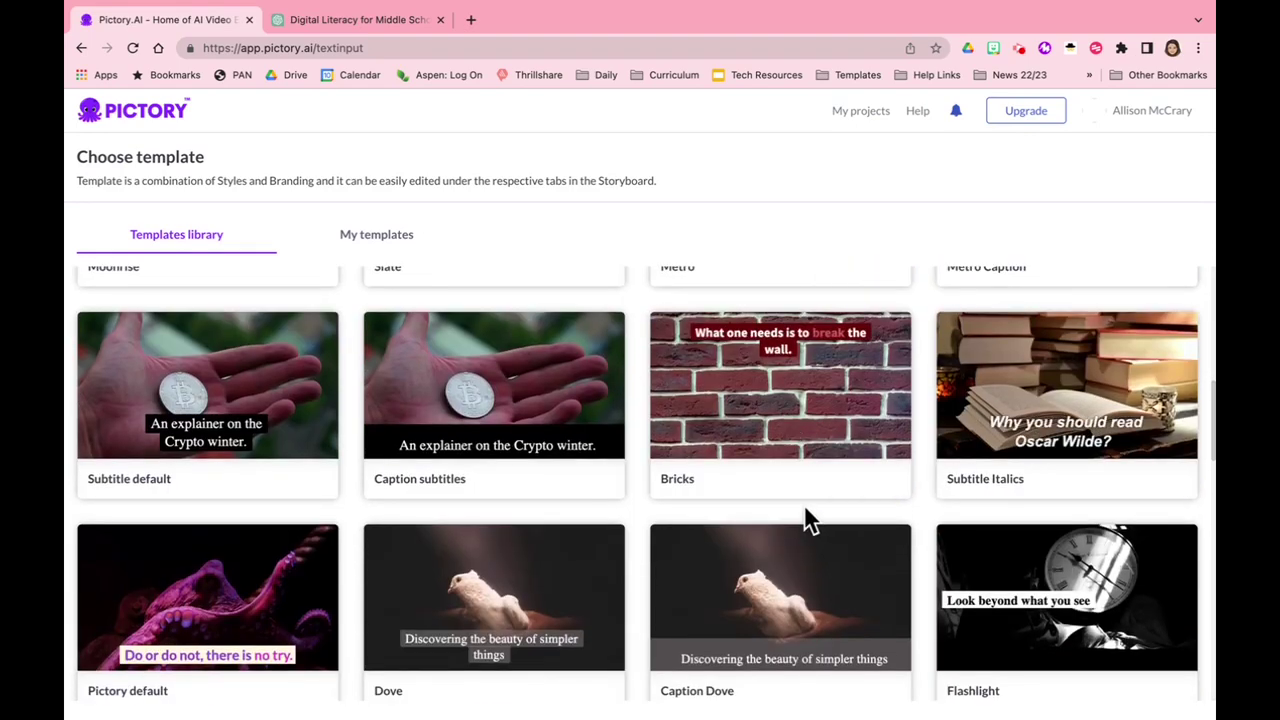
{"action": "scroll", "coordinate": [804, 504], "scroll_direction": "down", "scroll_amount": 3}
{"action": "scroll", "coordinate": [806, 512], "scroll_direction": "down", "scroll_amount": 2}
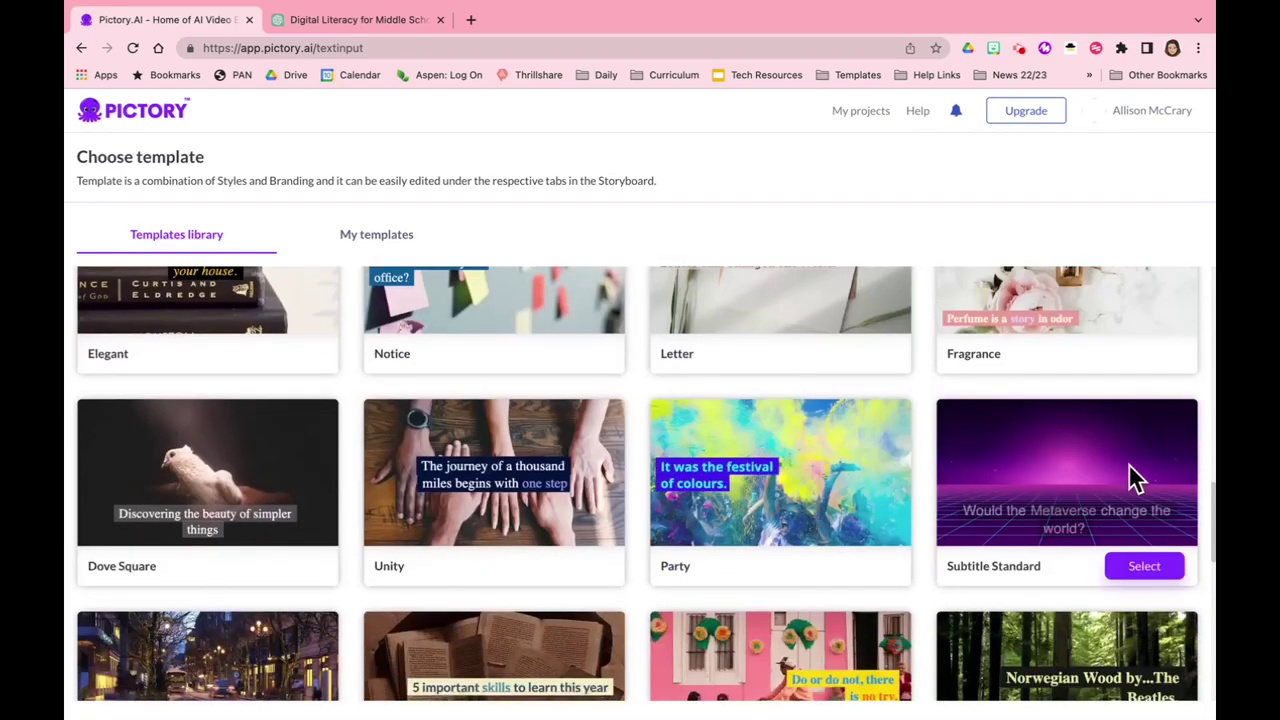
{"action": "left_click", "coordinate": [1145, 567]}
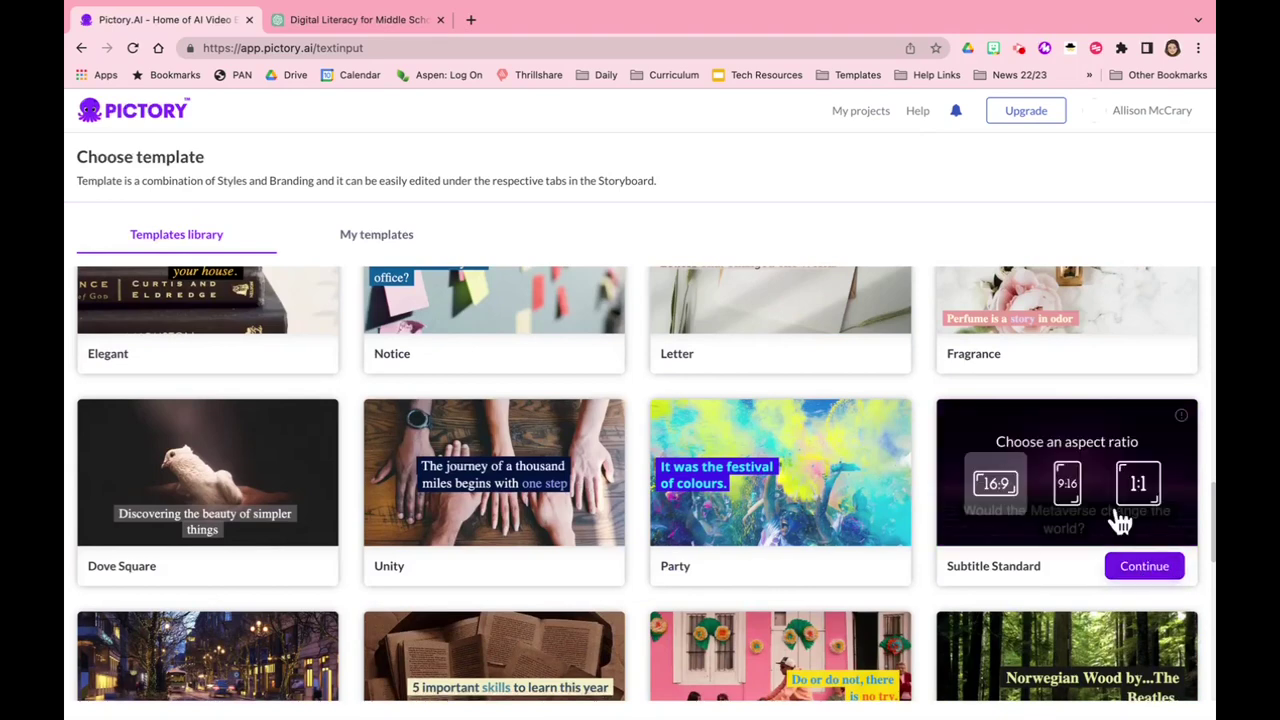
{"action": "left_click", "coordinate": [1148, 500]}
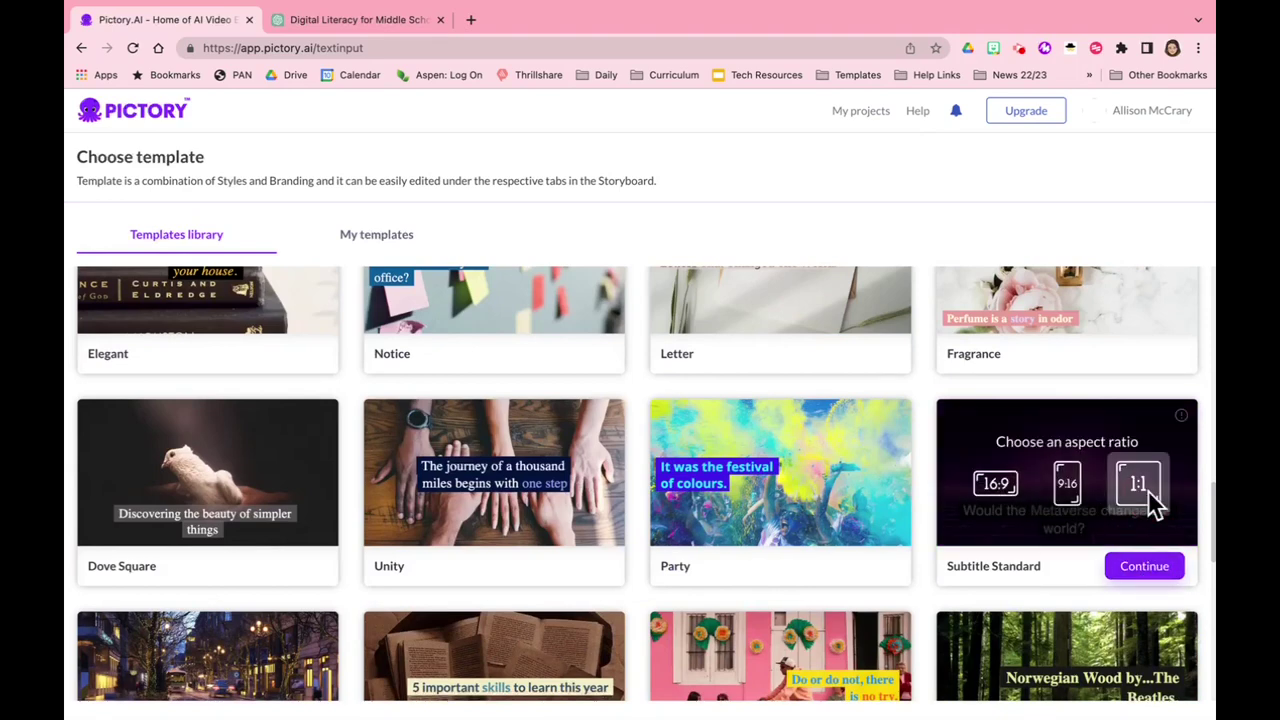
{"action": "left_click", "coordinate": [1143, 566]}
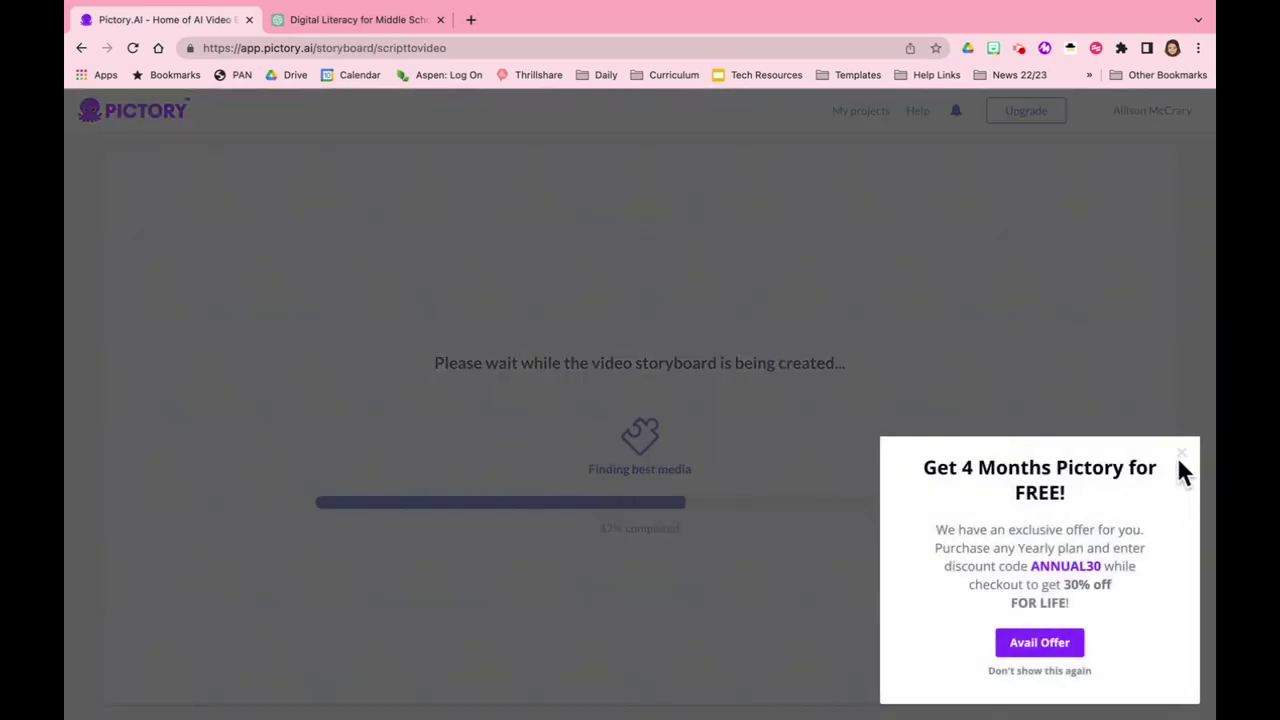
{"action": "left_click", "coordinate": [1181, 453]}
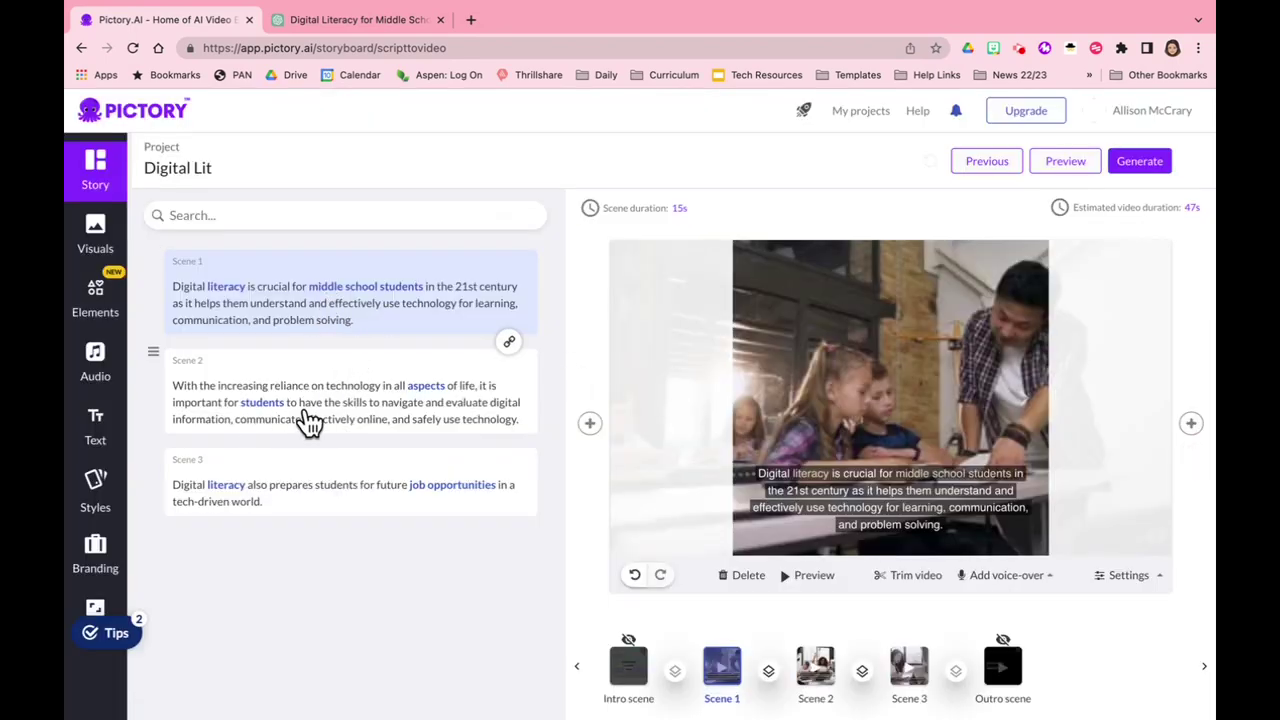
{"action": "left_click", "coordinate": [272, 310]}
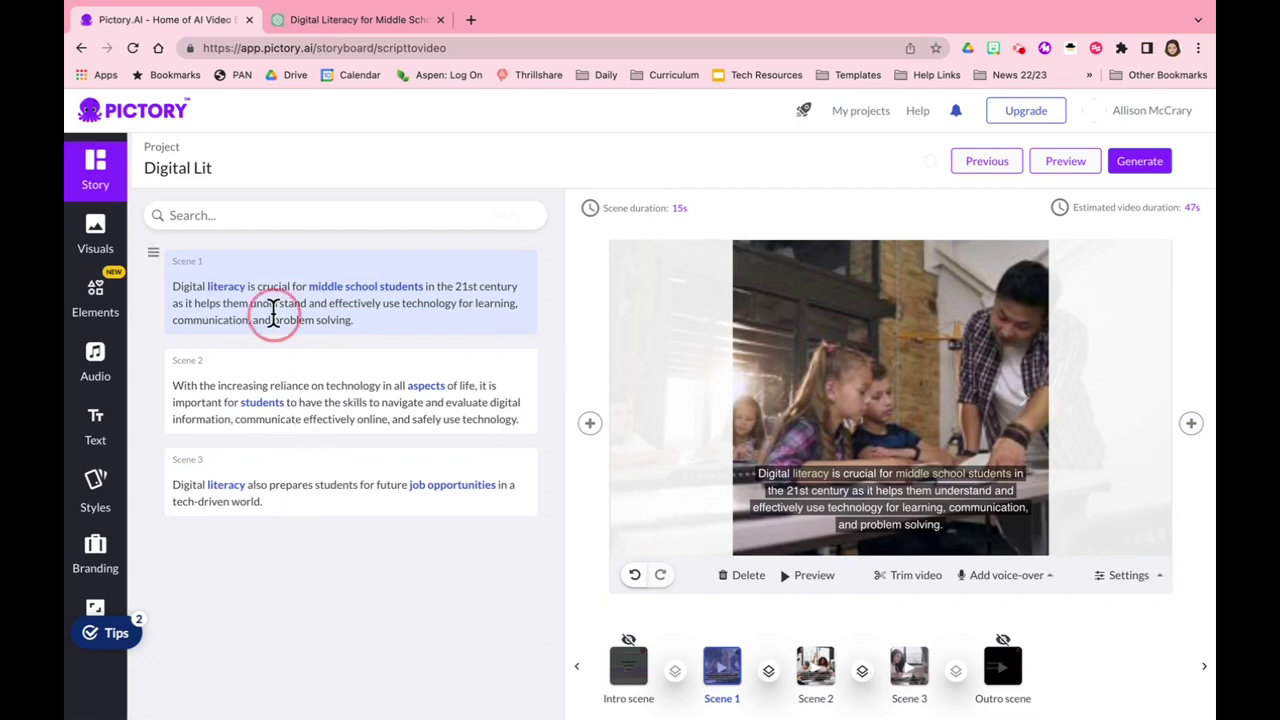
{"action": "left_click", "coordinate": [268, 400]}
{"action": "left_click", "coordinate": [310, 486]}
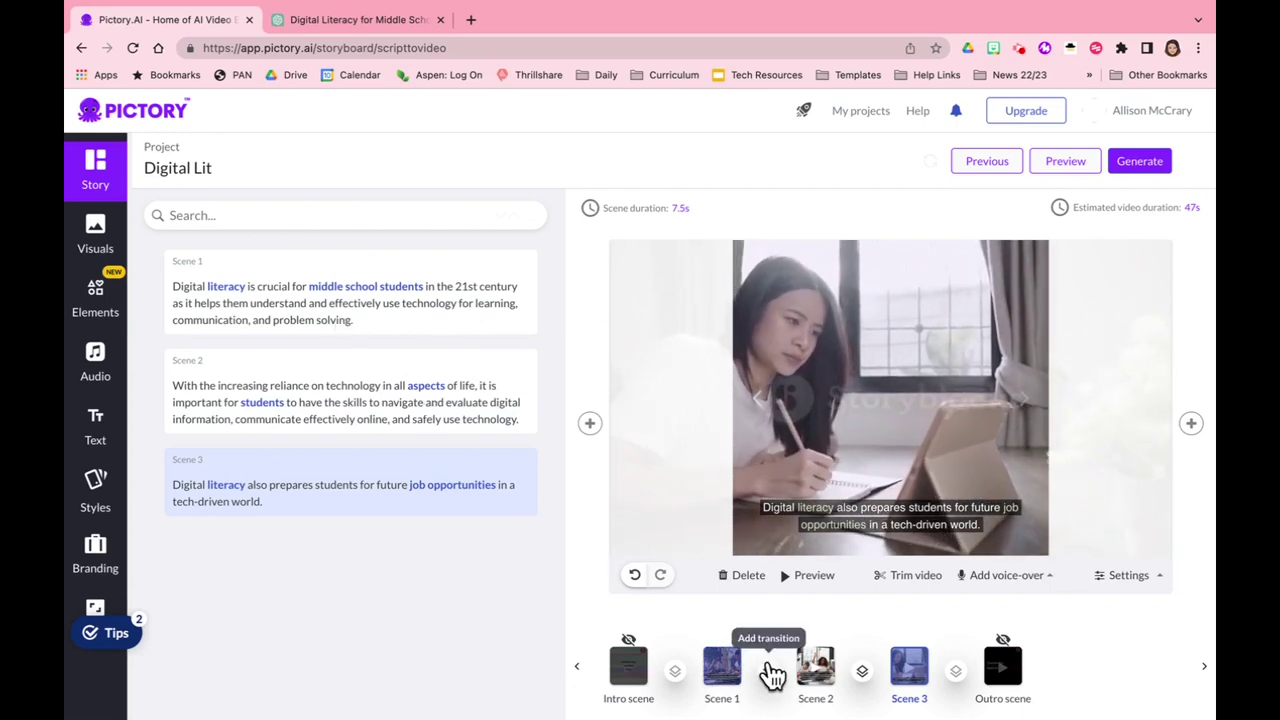
{"action": "left_click", "coordinate": [831, 676]}
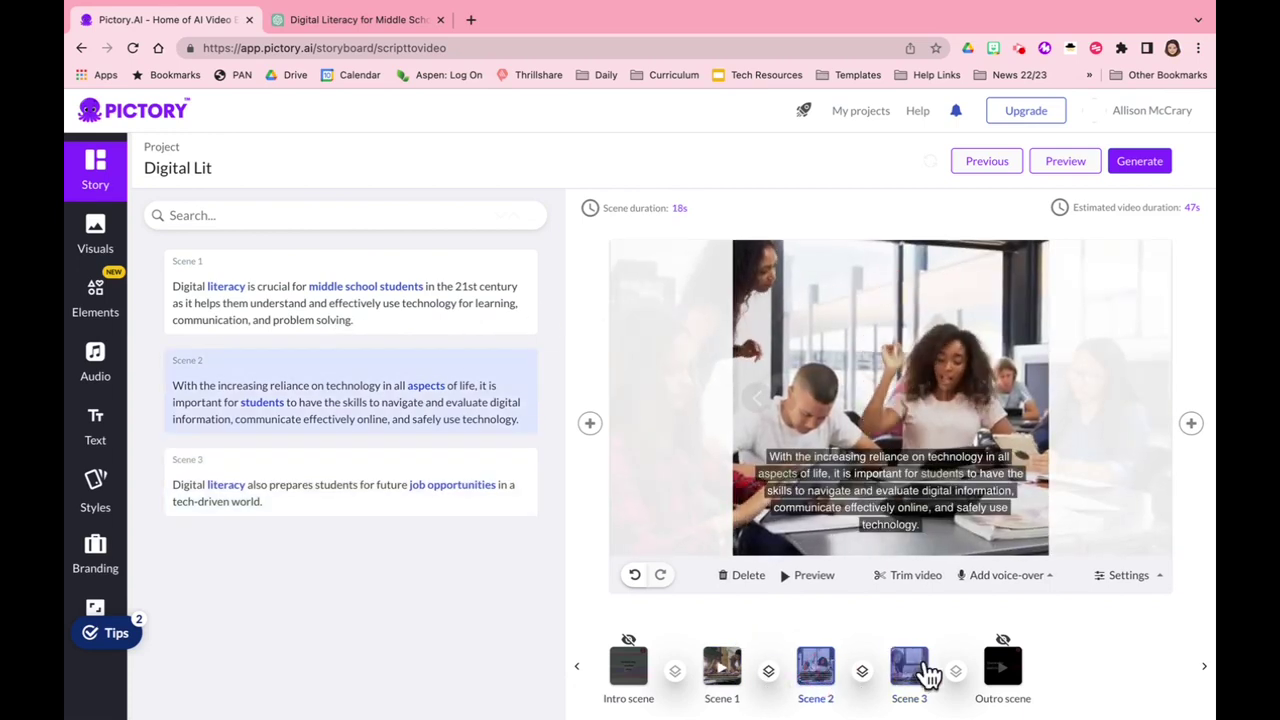
{"action": "left_click", "coordinate": [907, 667]}
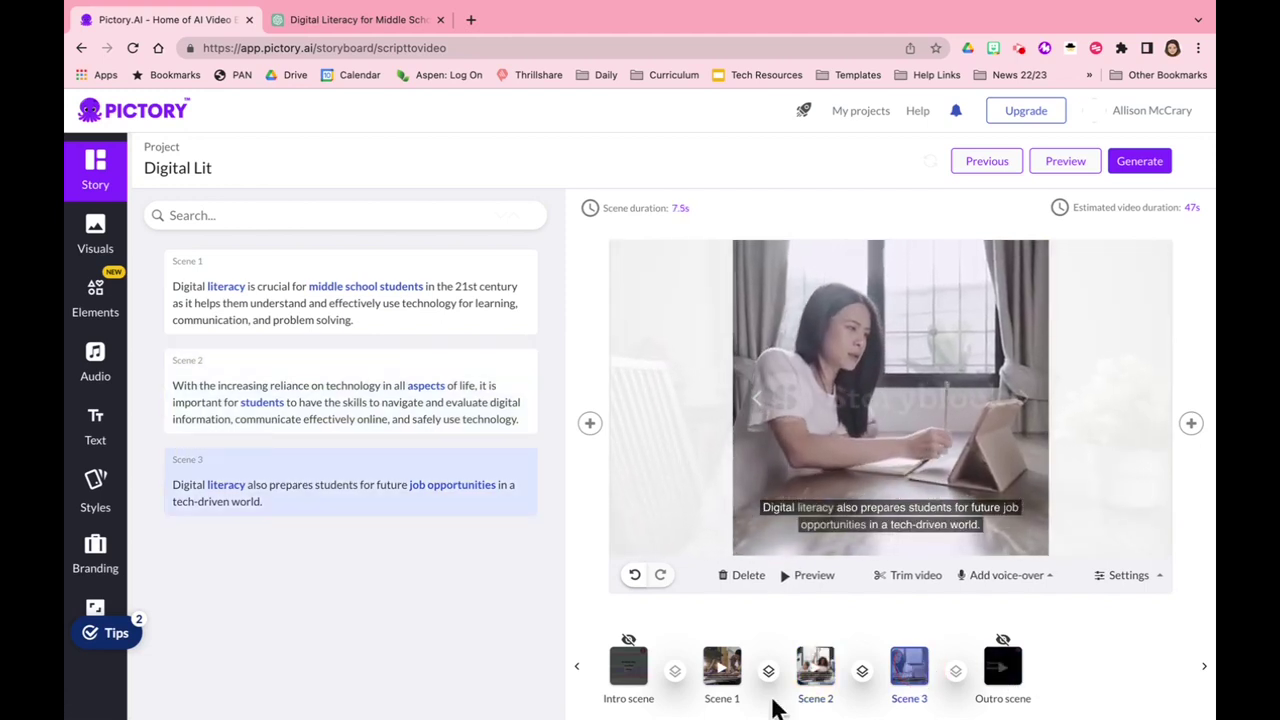
{"action": "left_click", "coordinate": [720, 684]}
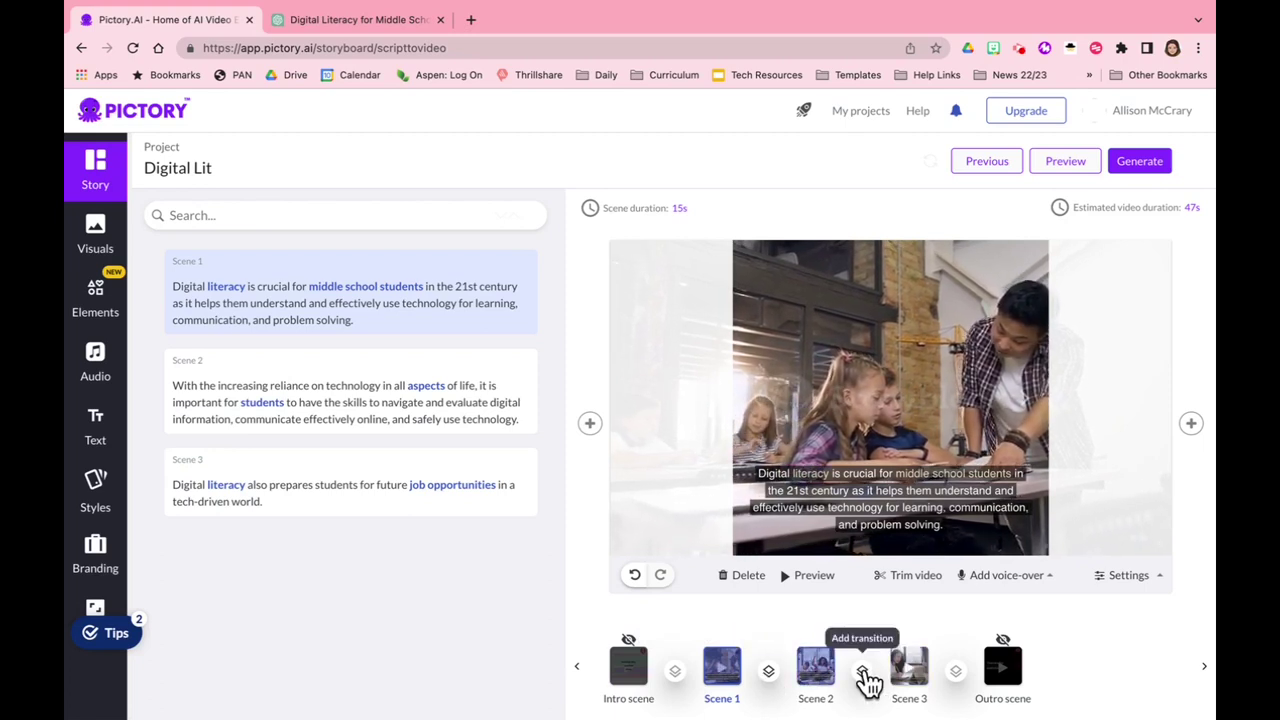
Add a Wipe Down transition after Scene 1 and a Wipe Left transition after Scene 2
{"action": "left_click", "coordinate": [770, 674]}
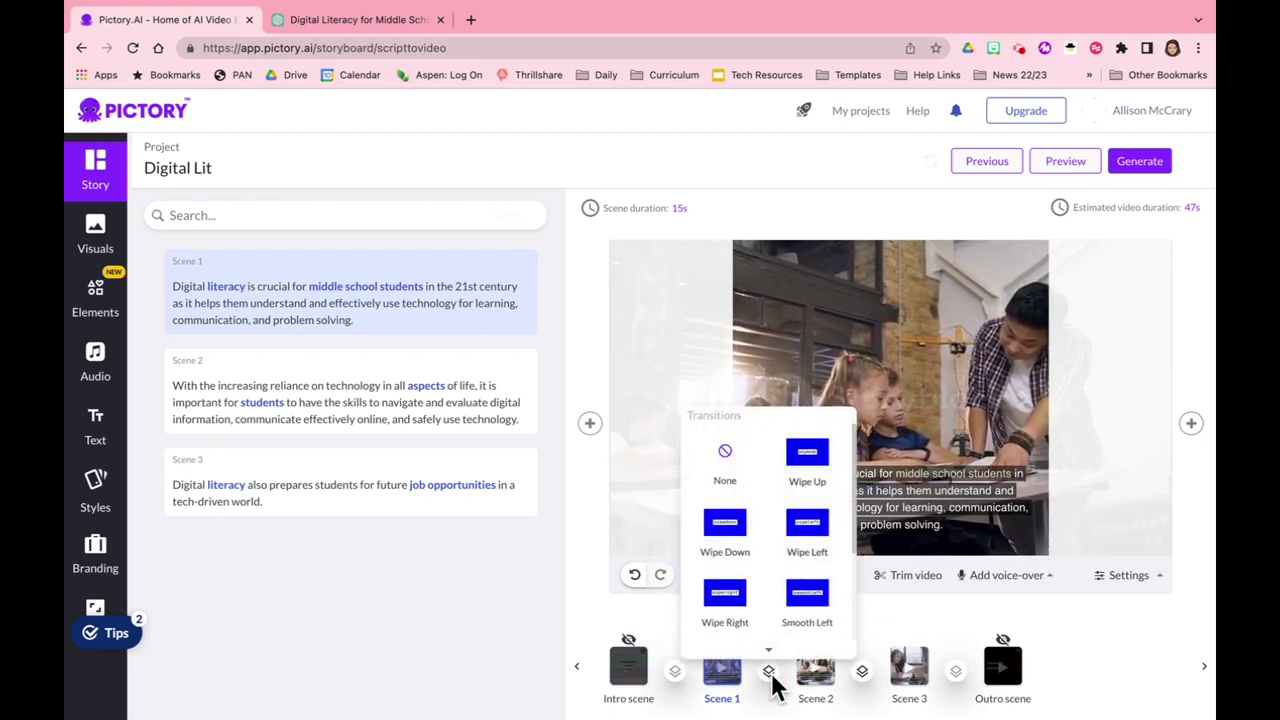
{"action": "left_click", "coordinate": [731, 530]}
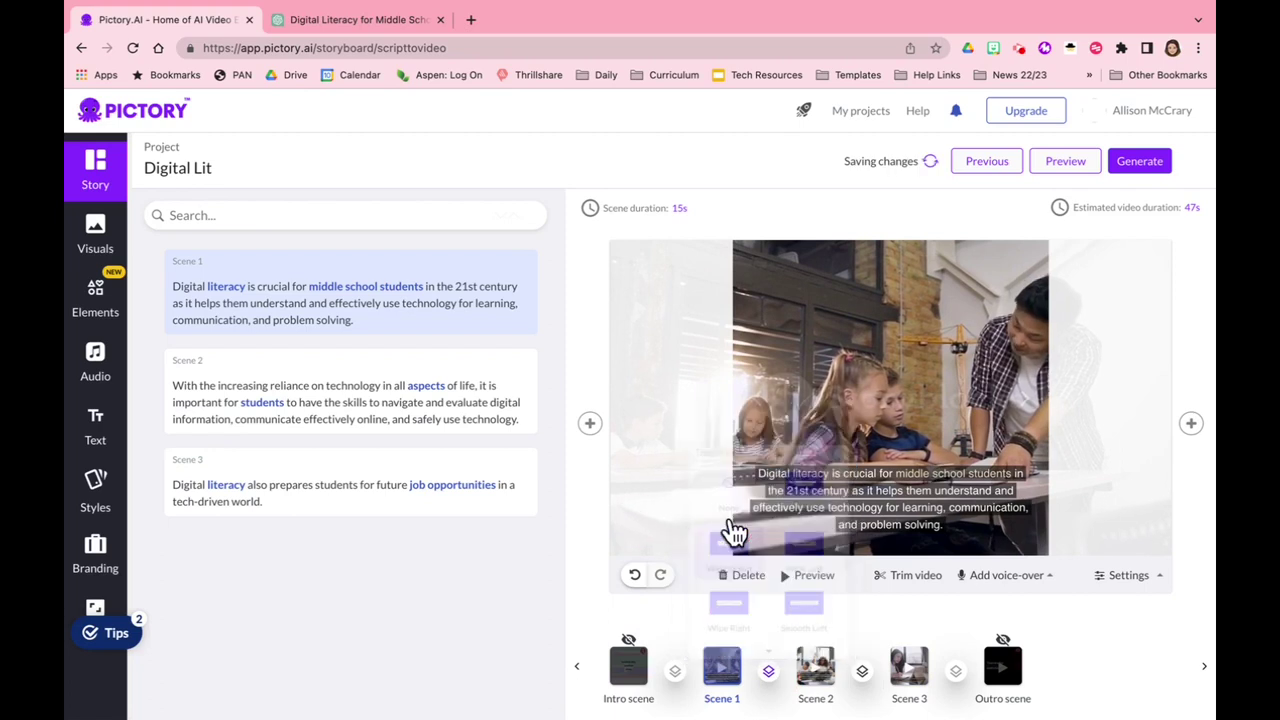
{"action": "left_click", "coordinate": [862, 671]}
{"action": "left_click", "coordinate": [905, 528]}
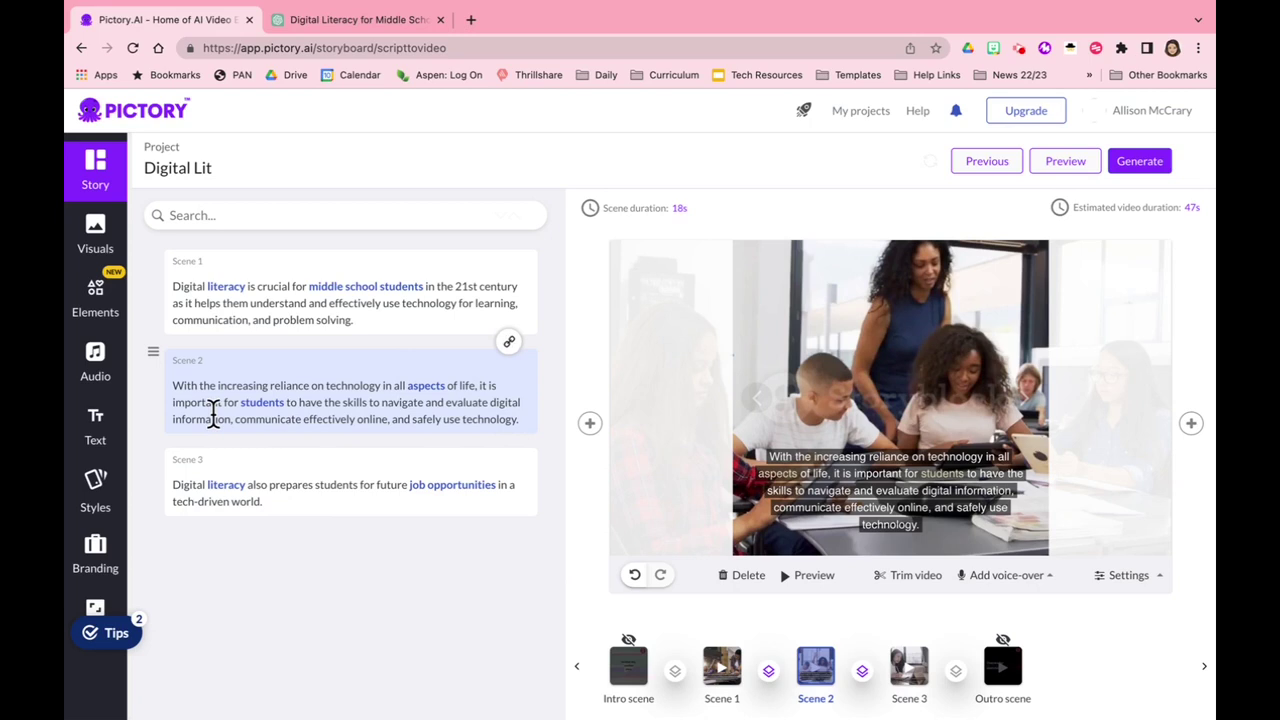
Show the Background music list, where Dark Clouds is the applied track
{"action": "left_click", "coordinate": [102, 424]}
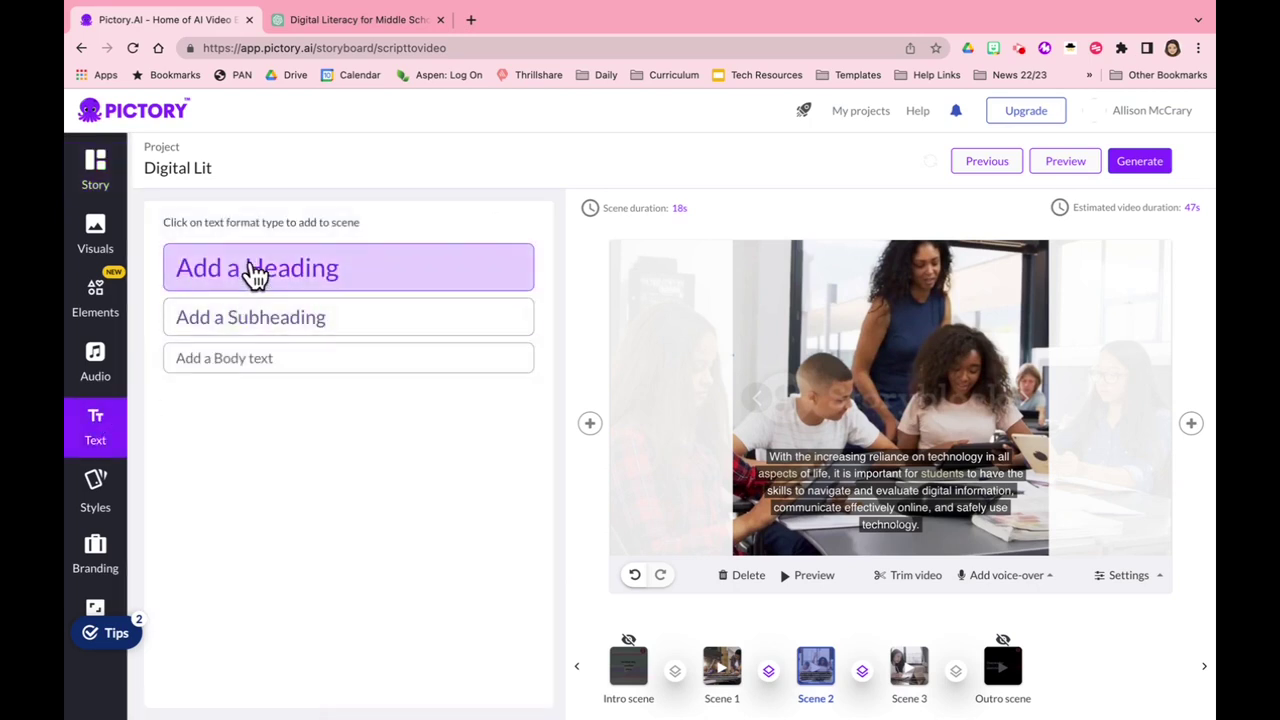
{"action": "left_click", "coordinate": [97, 368]}
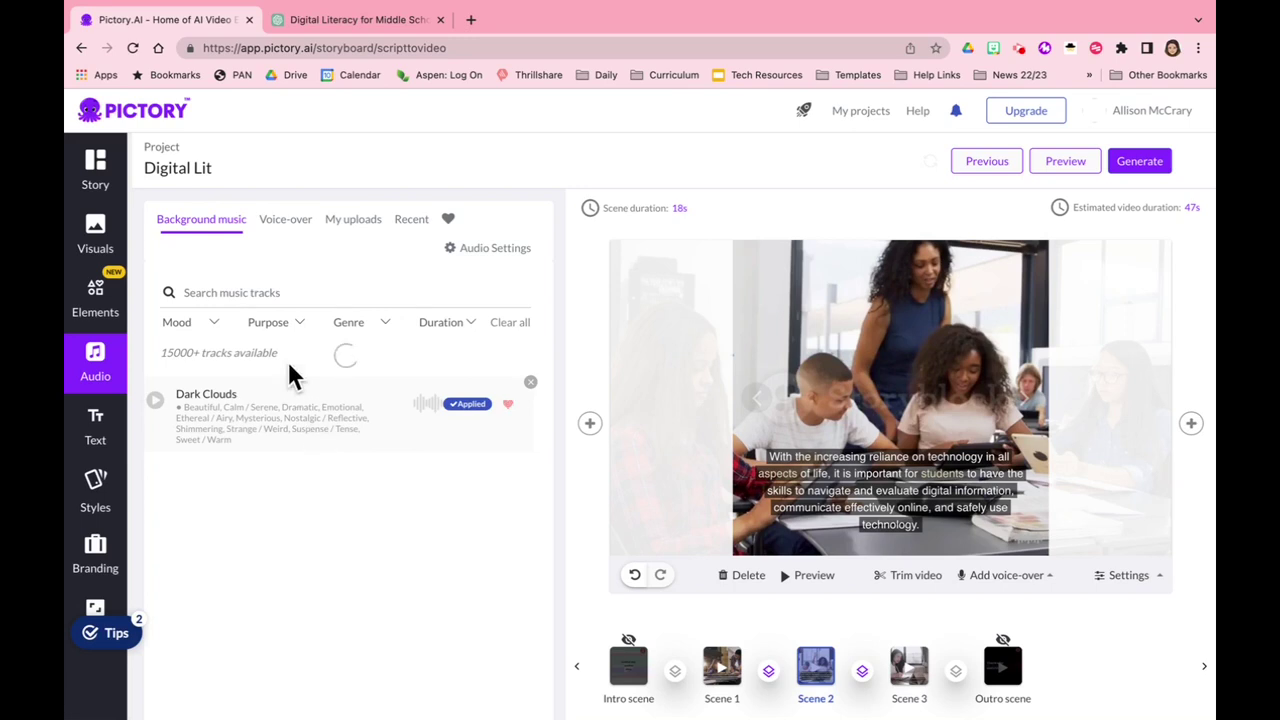
Filter music by Hopeful / Optimistic mood, preview and apply The Proposition, then show voice-overs
{"action": "left_click", "coordinate": [213, 326]}
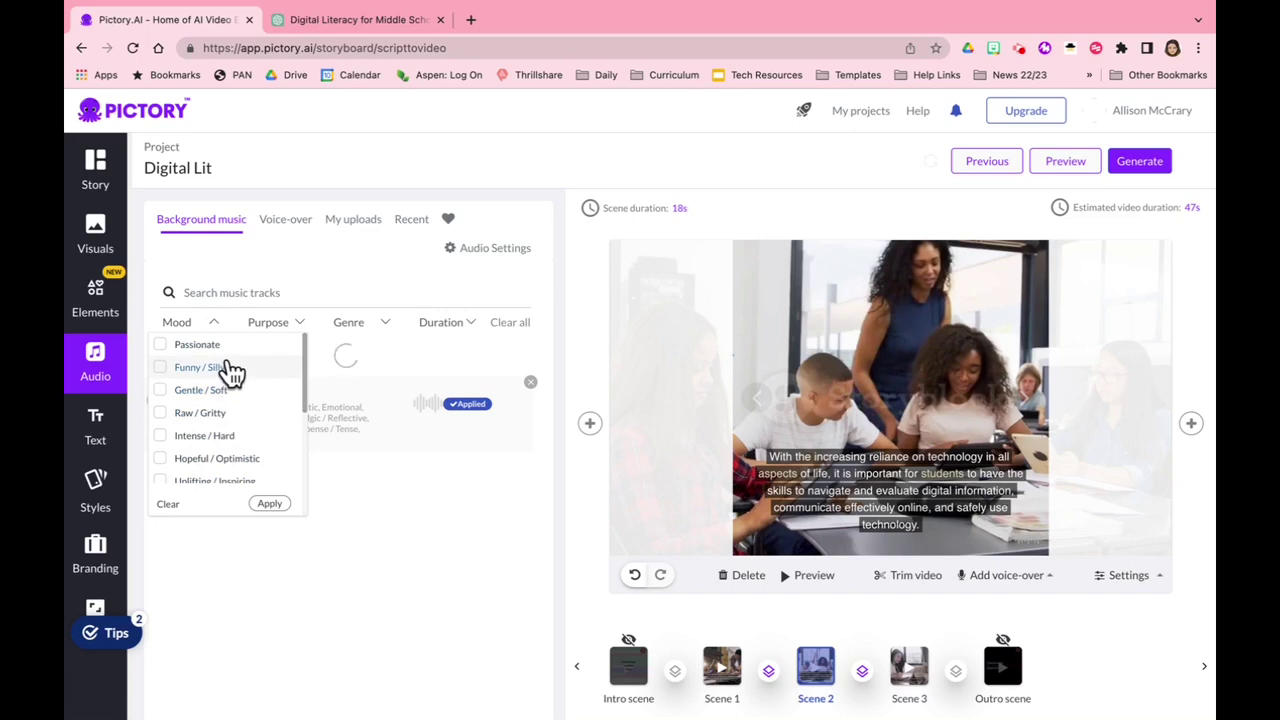
{"action": "scroll", "coordinate": [232, 390], "scroll_direction": "down", "scroll_amount": 2}
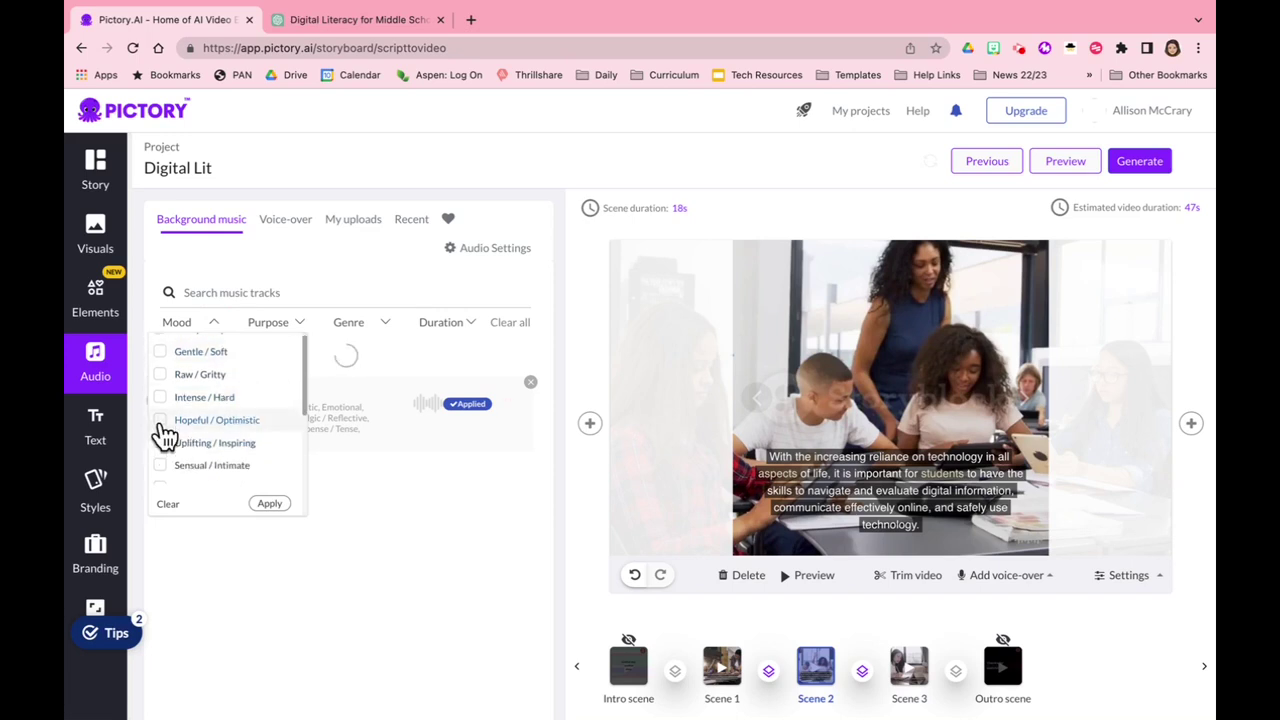
{"action": "left_click", "coordinate": [161, 422]}
{"action": "left_click", "coordinate": [269, 501]}
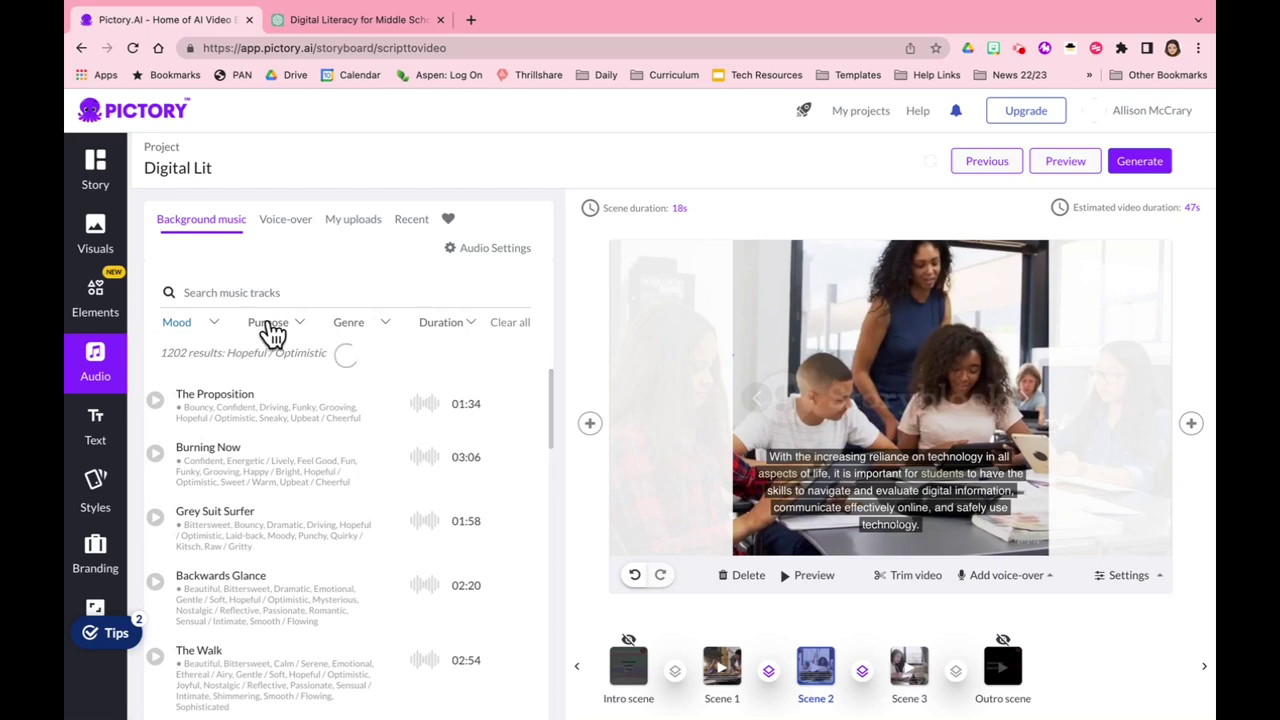
{"action": "left_click", "coordinate": [155, 401]}
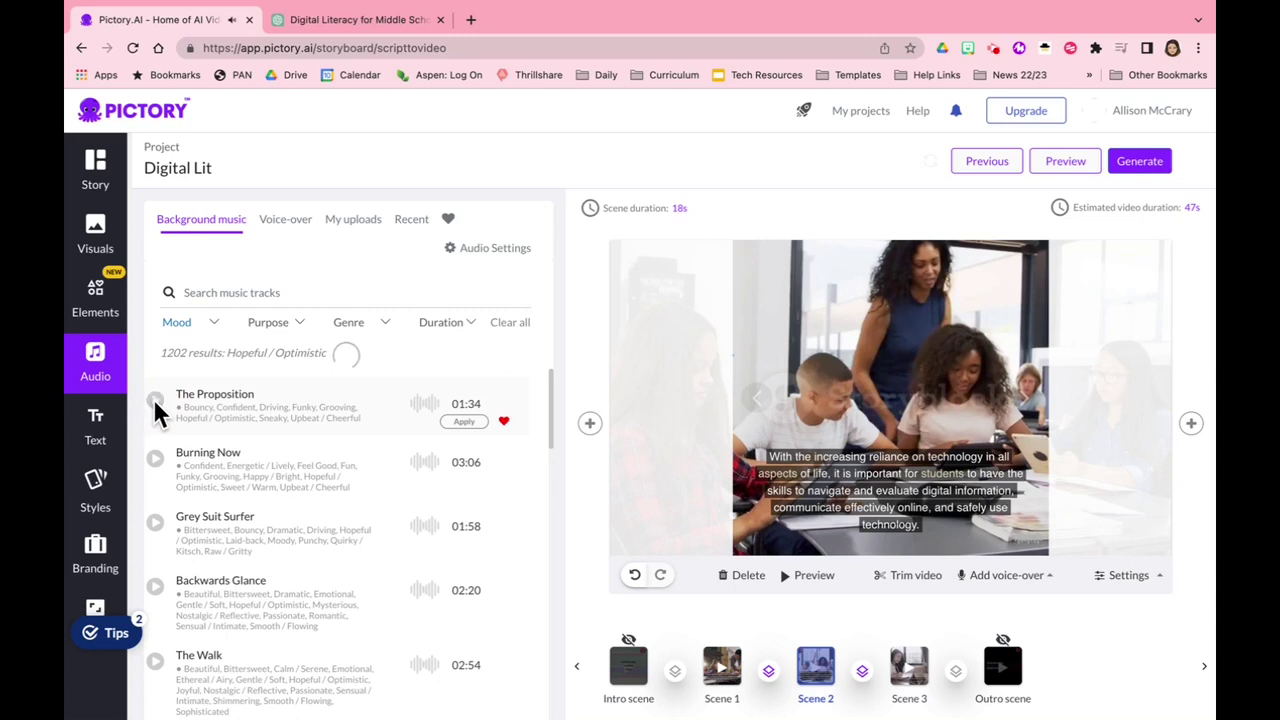
{"action": "left_click", "coordinate": [459, 428]}
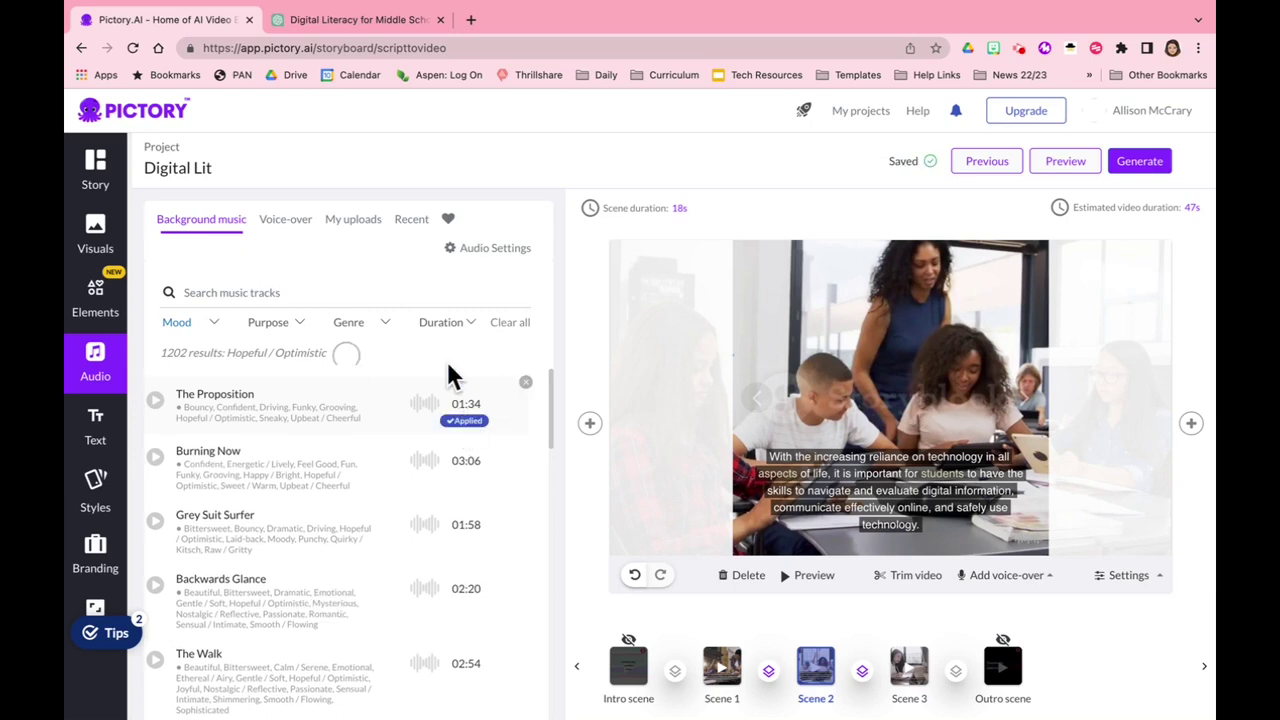
{"action": "left_click", "coordinate": [287, 220]}
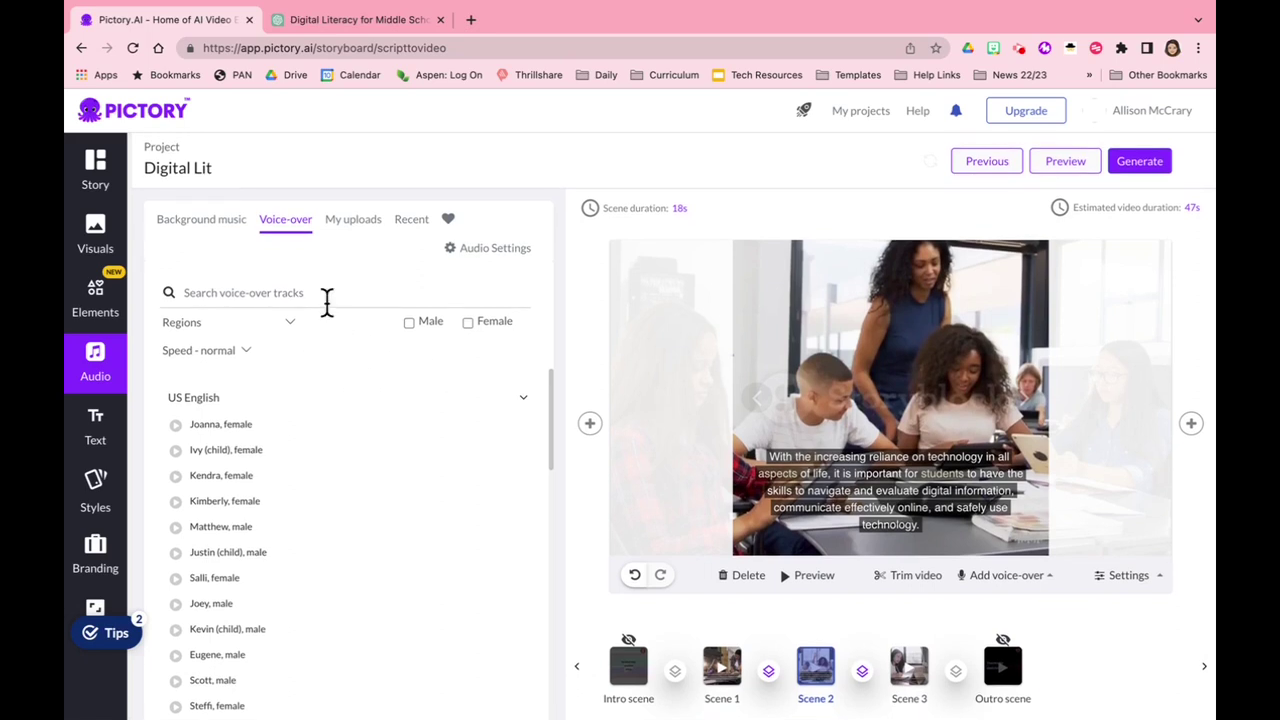
Filter voices to female New Zealand English and preview Aria's sample without applying it
{"action": "mouse_move", "coordinate": [240, 428]}
{"action": "scroll", "coordinate": [262, 433], "scroll_direction": "down", "scroll_amount": 2}
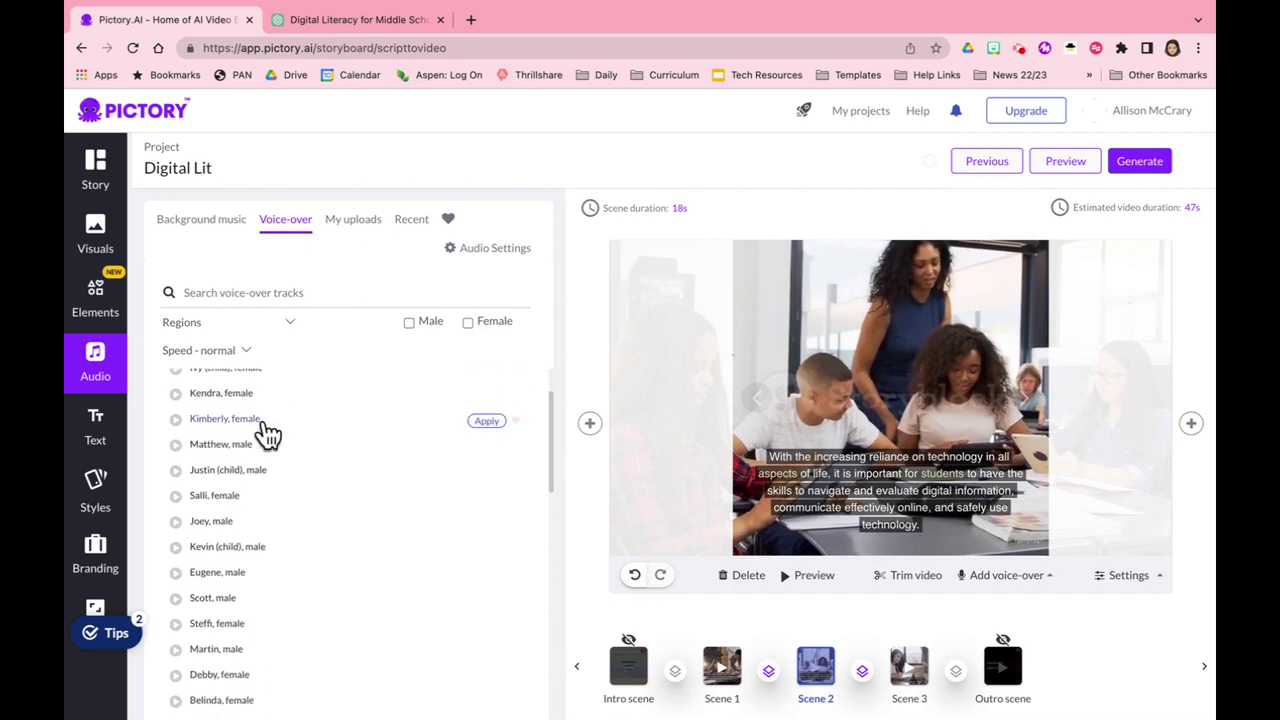
{"action": "left_click", "coordinate": [467, 322]}
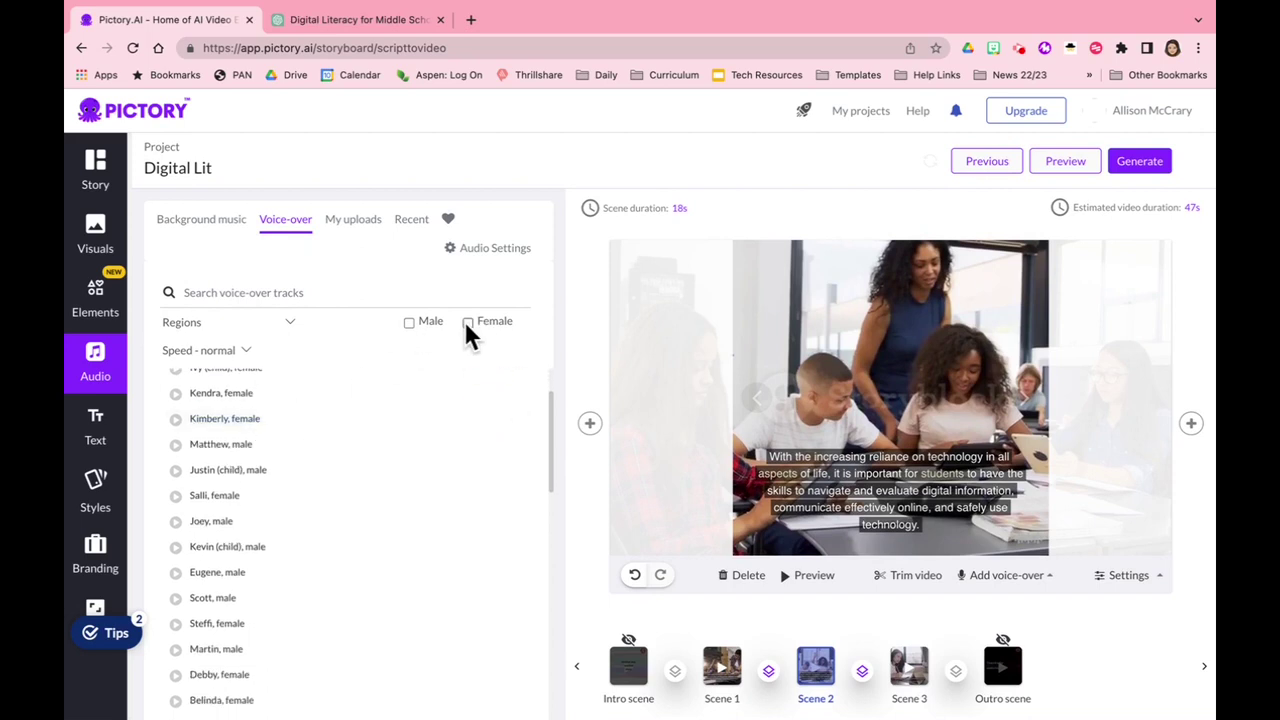
{"action": "left_click", "coordinate": [292, 322]}
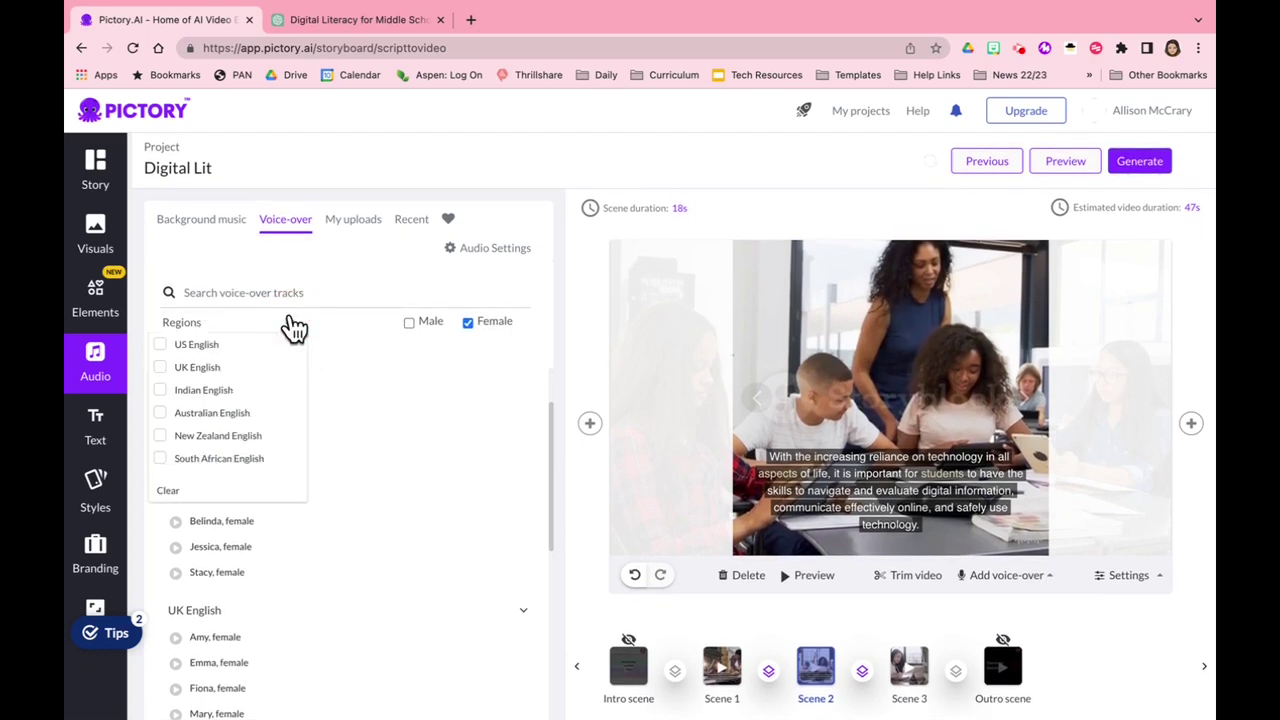
{"action": "left_click", "coordinate": [161, 438]}
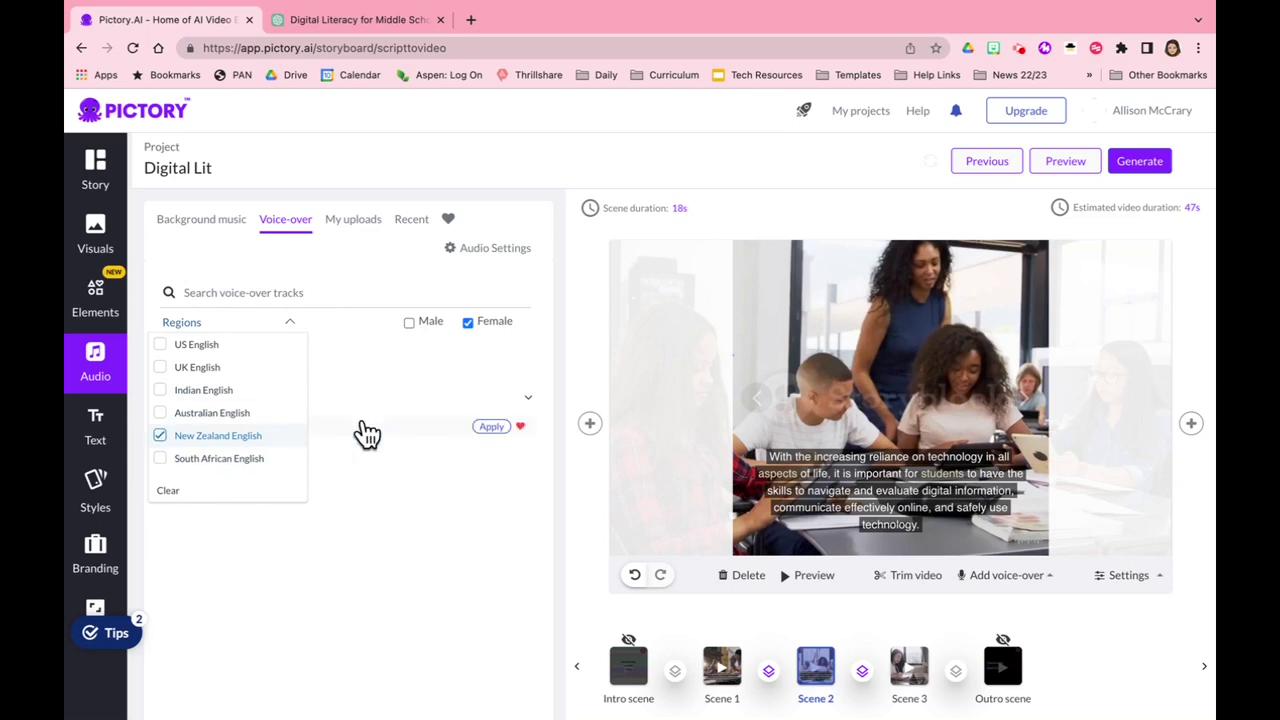
{"action": "left_click", "coordinate": [420, 452]}
{"action": "mouse_move", "coordinate": [176, 432]}
{"action": "left_click", "coordinate": [176, 426]}
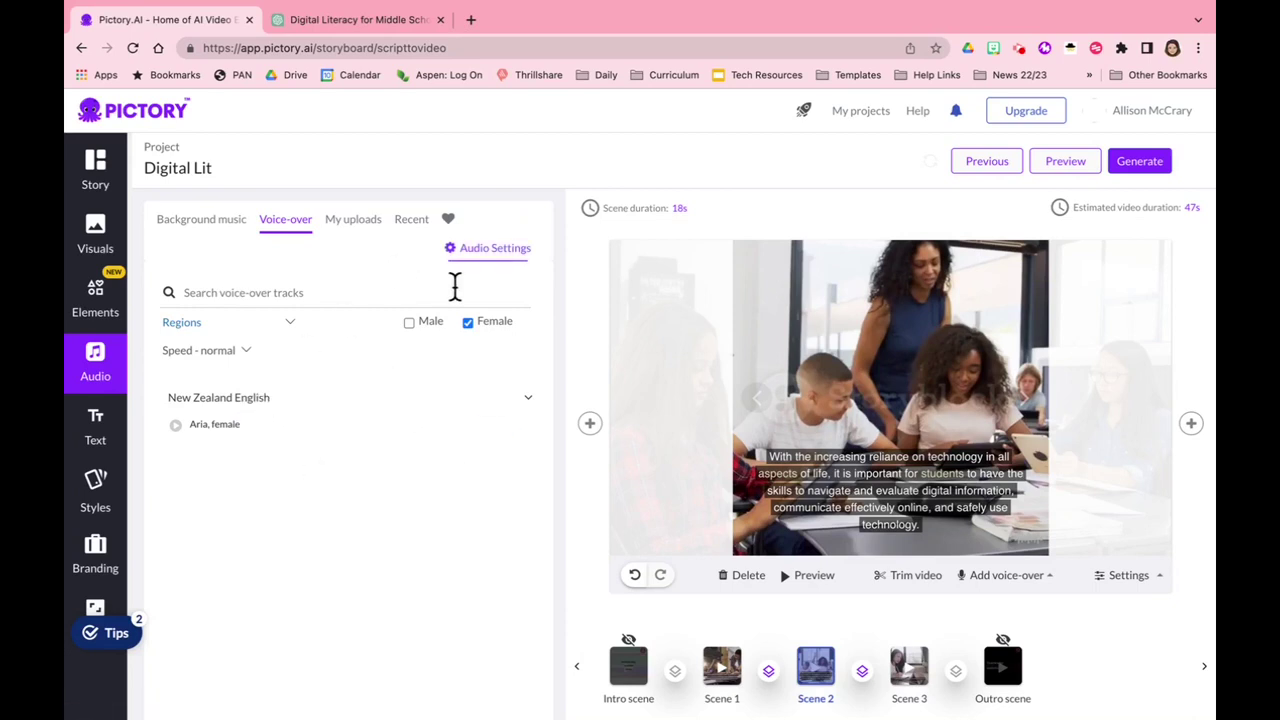
{"action": "mouse_move", "coordinate": [301, 430]}
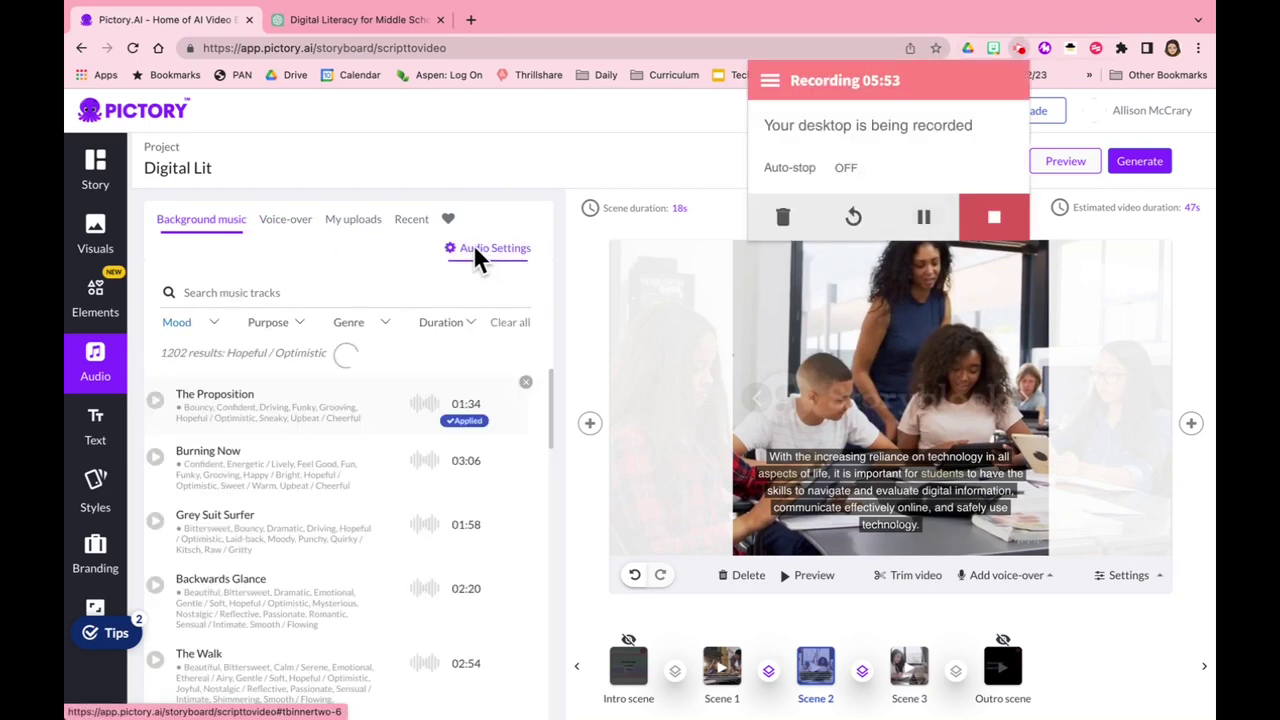
Lower the background music volume in Audio Settings from 100% to 43%
{"action": "left_click", "coordinate": [500, 250]}
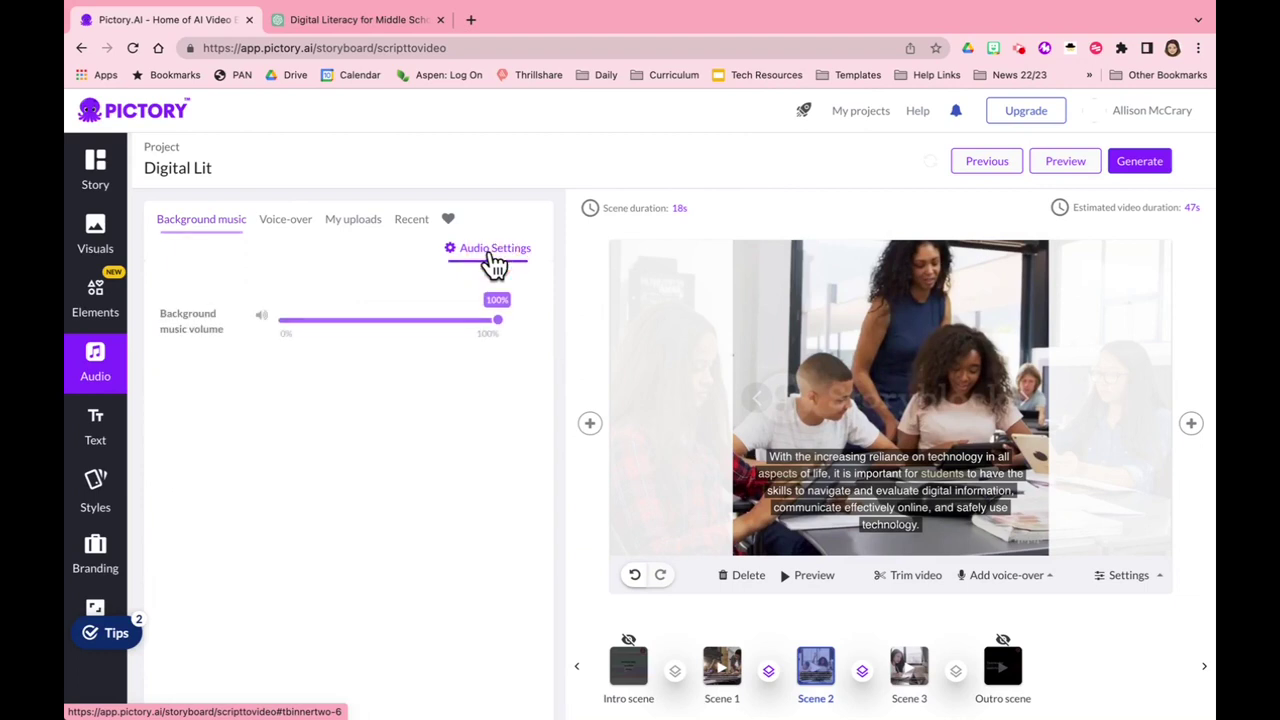
{"action": "left_click_drag", "start_coordinate": [496, 327], "coordinate": [374, 320]}
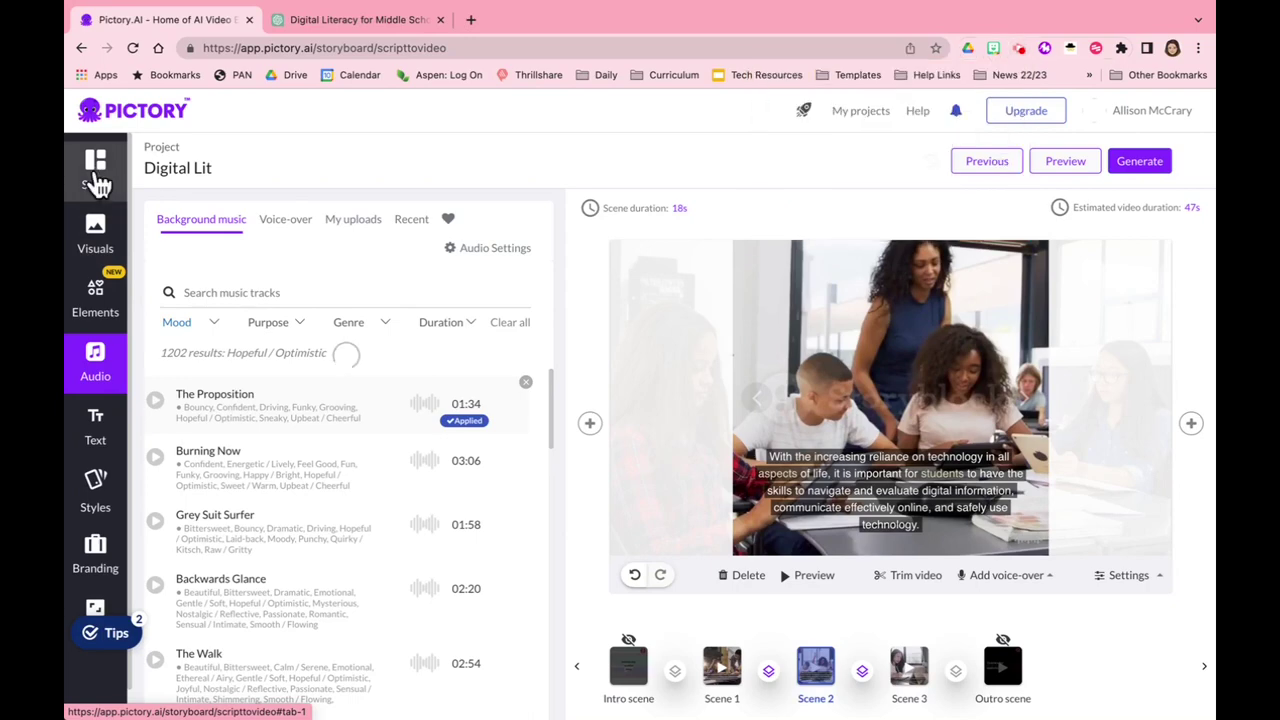
Record a 13-second narration for Scene 1, allowing microphone access, and apply it to the scene
{"action": "left_click", "coordinate": [97, 176]}
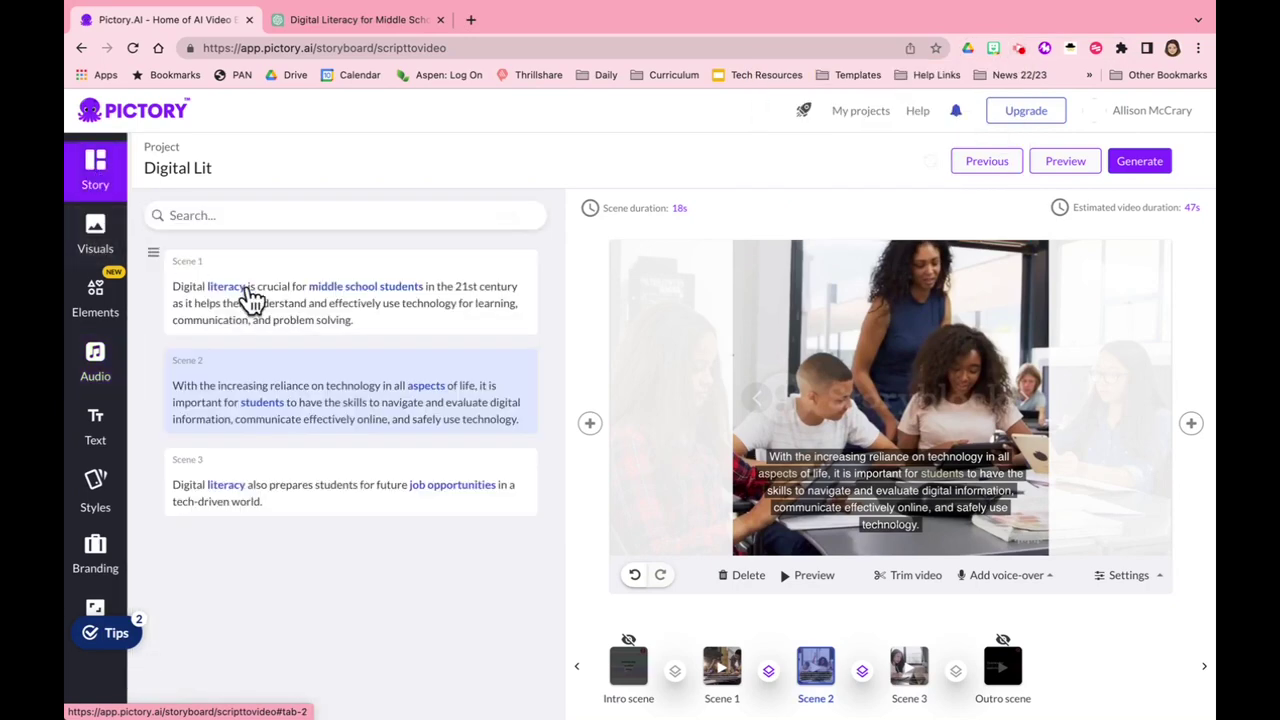
{"action": "left_click", "coordinate": [271, 292]}
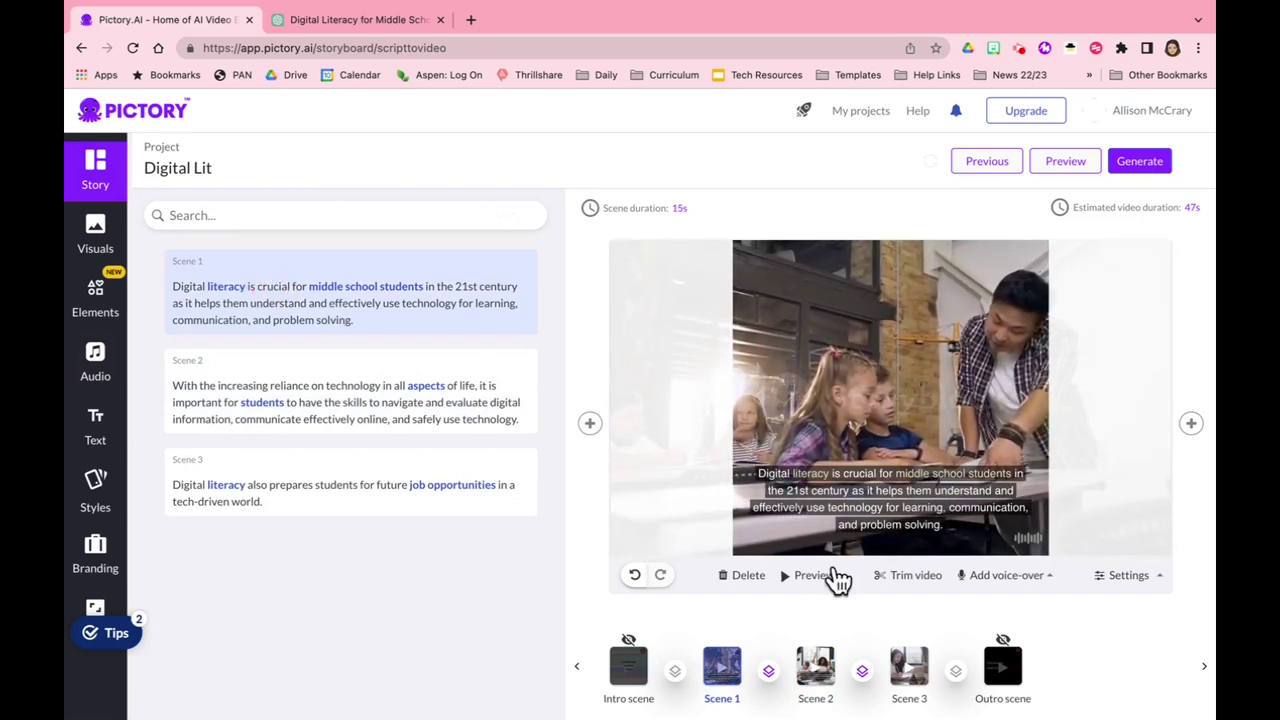
{"action": "left_click", "coordinate": [1000, 577]}
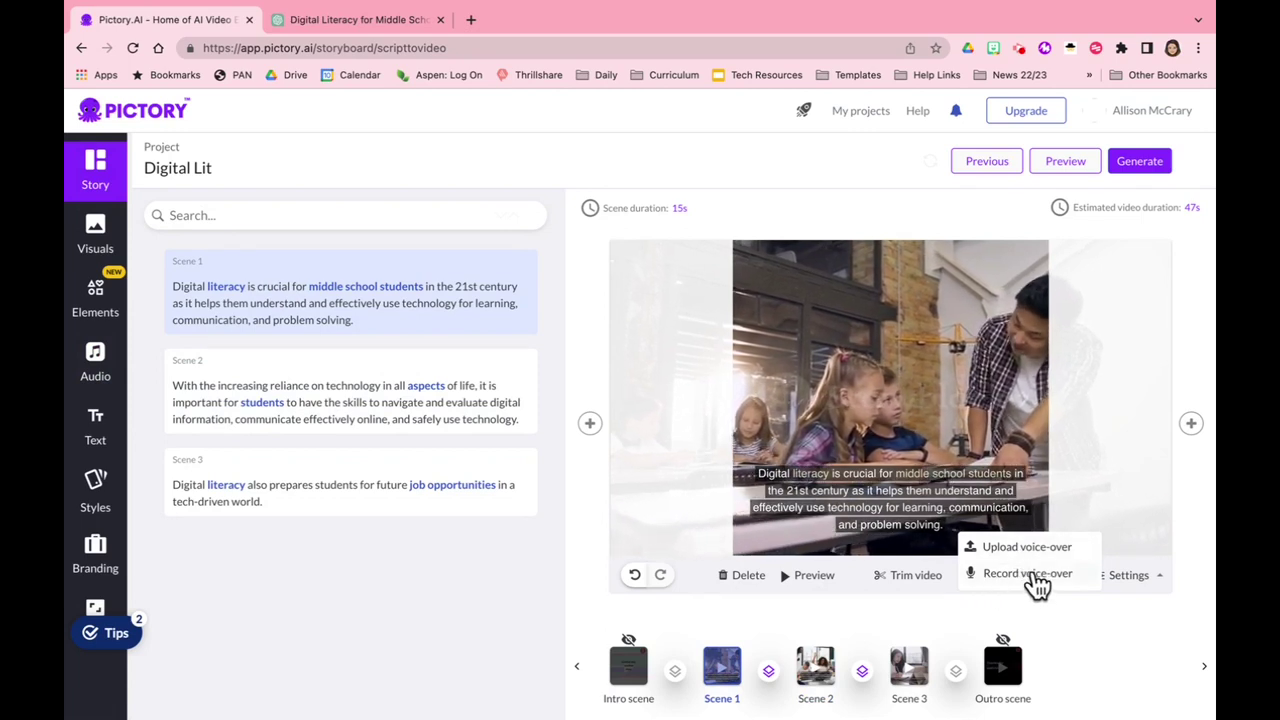
{"action": "left_click", "coordinate": [1025, 585]}
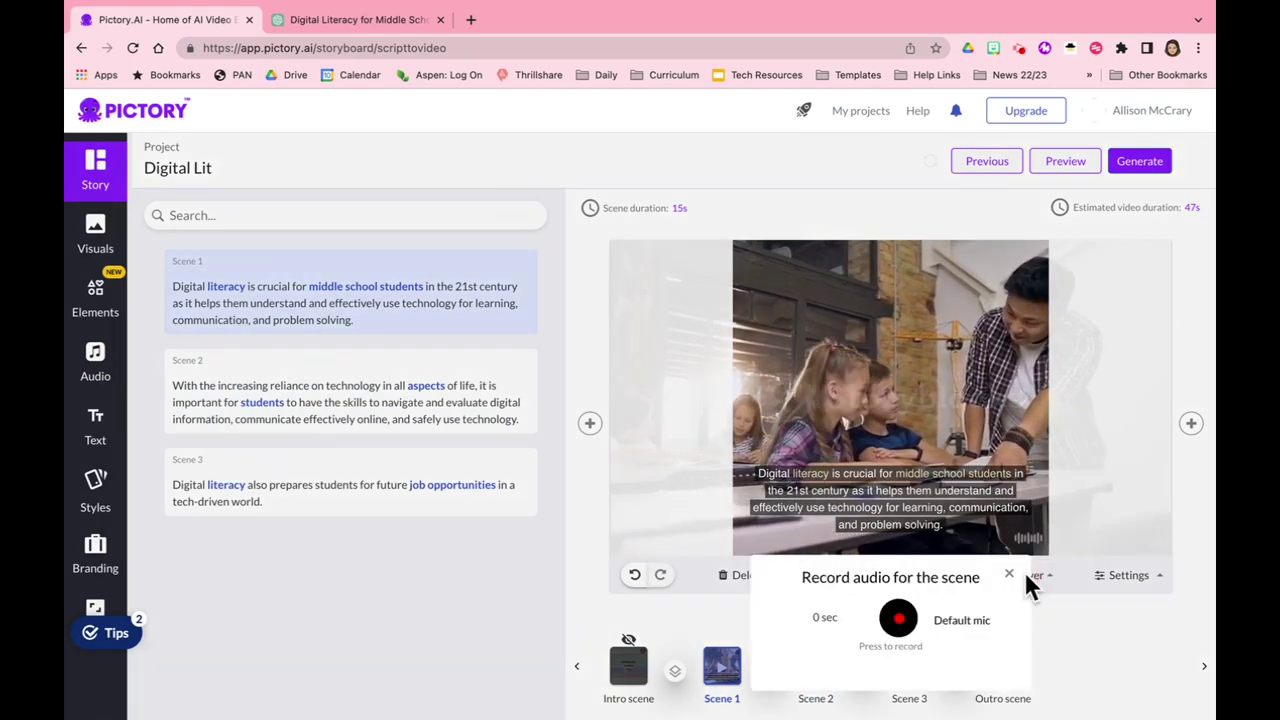
{"action": "left_click", "coordinate": [897, 620]}
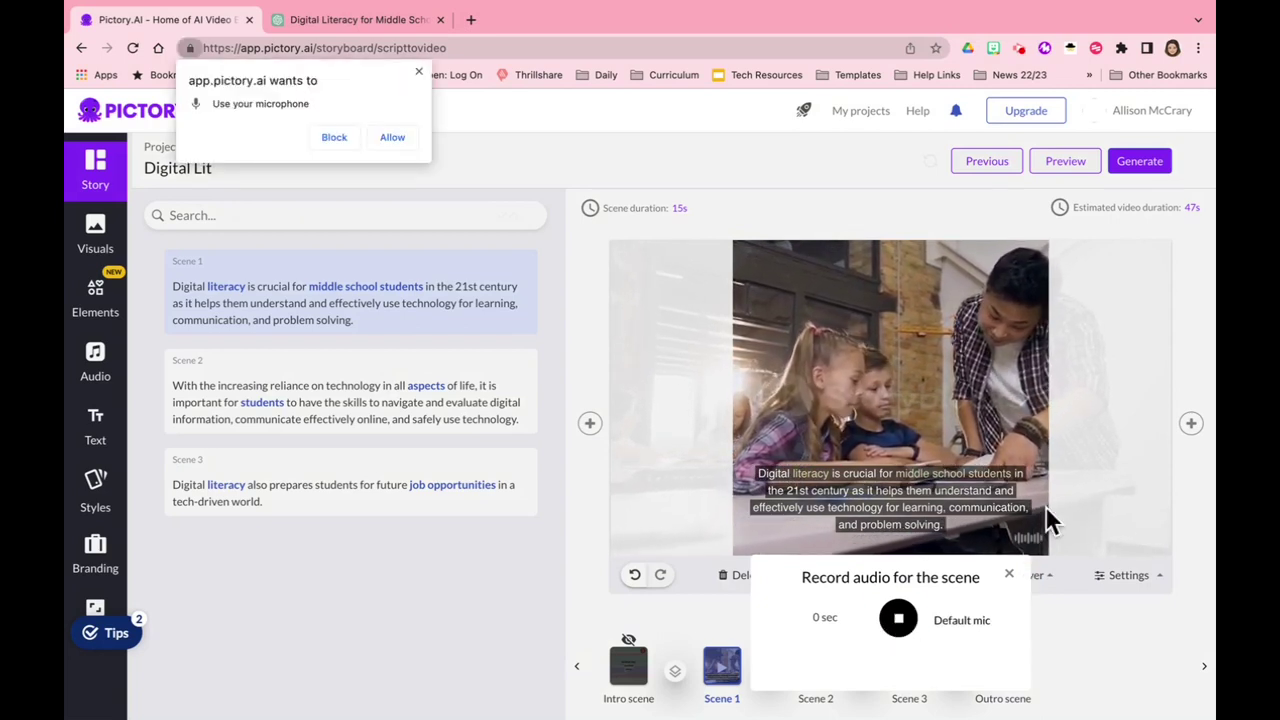
{"action": "left_click", "coordinate": [391, 138]}
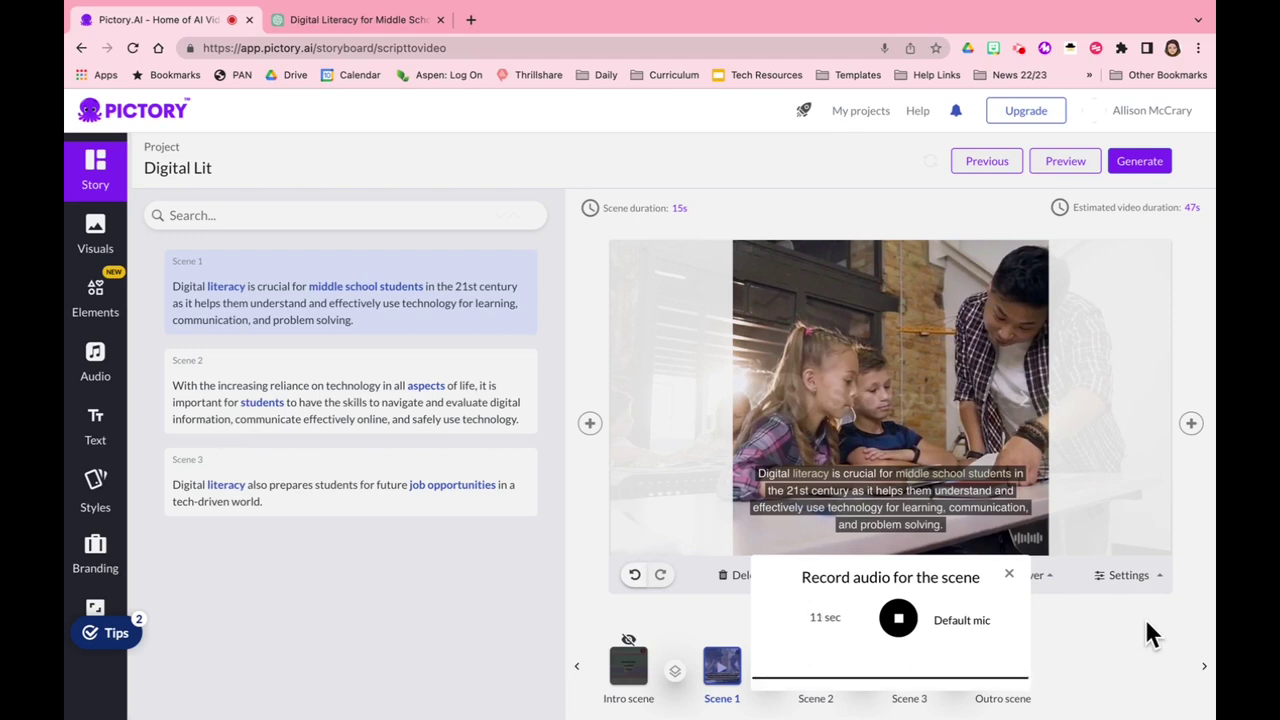
{"action": "left_click", "coordinate": [900, 618]}
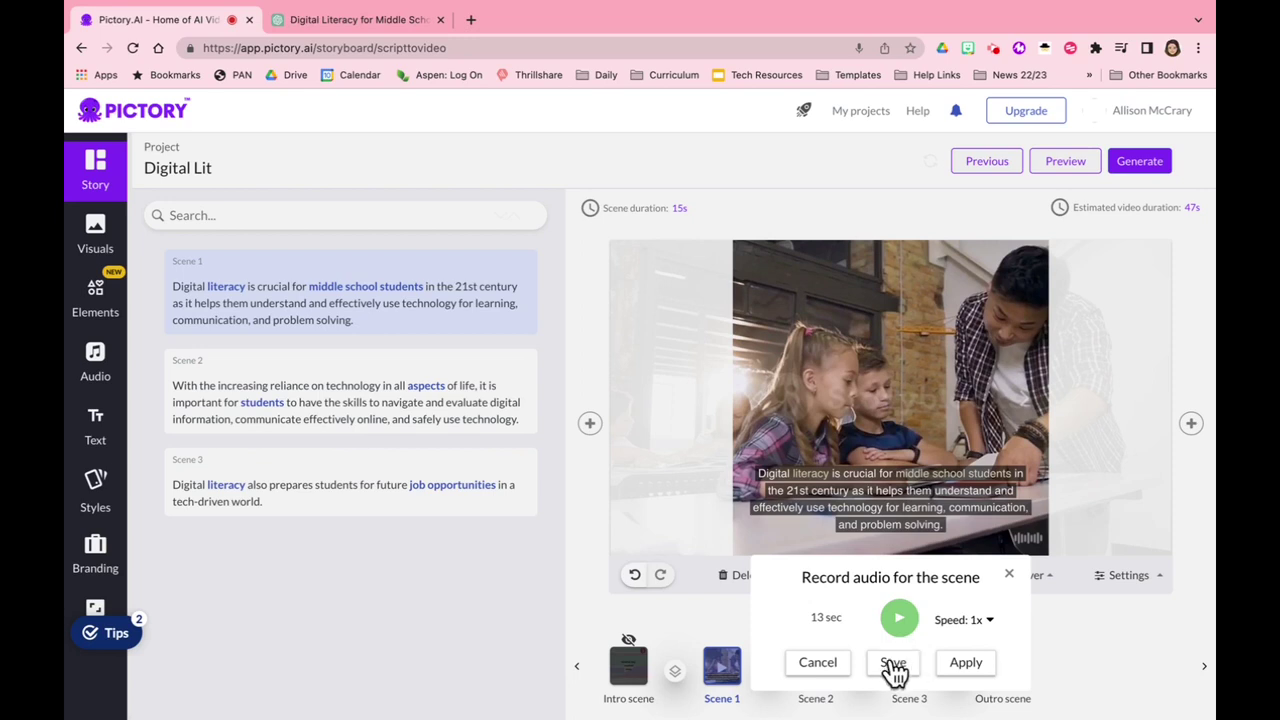
{"action": "left_click", "coordinate": [970, 667]}
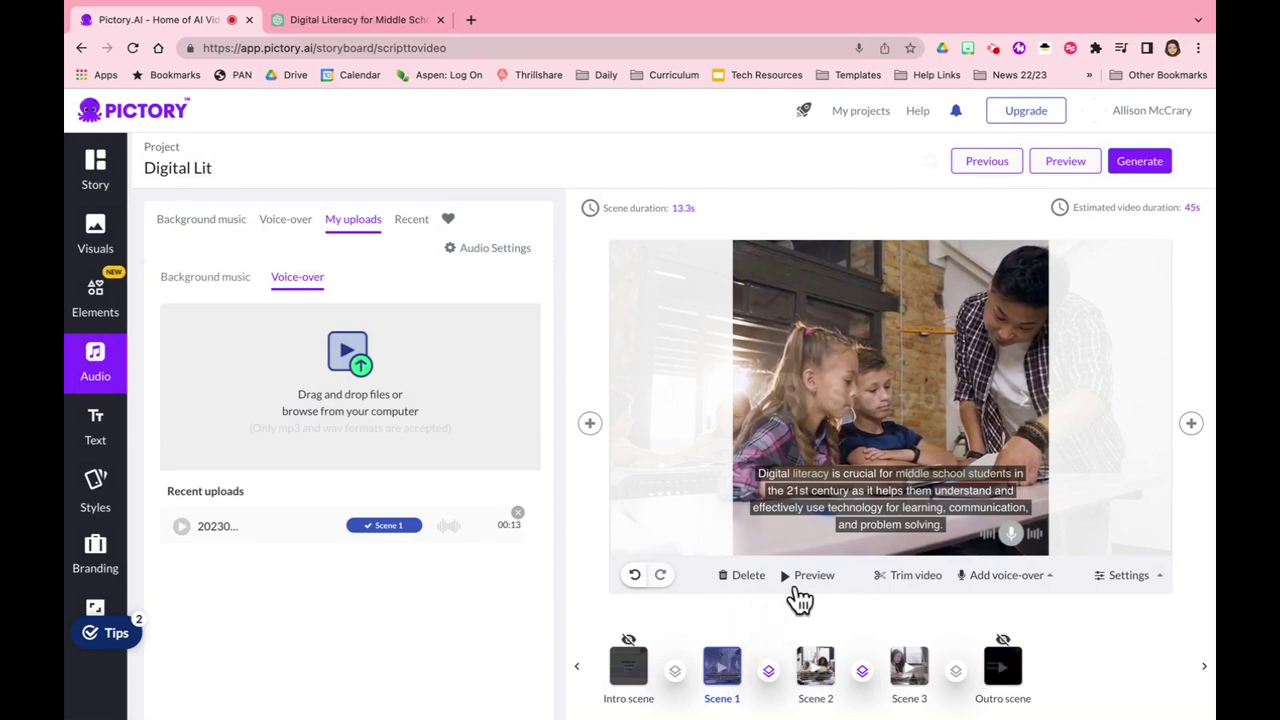
{"action": "left_click", "coordinate": [802, 590]}
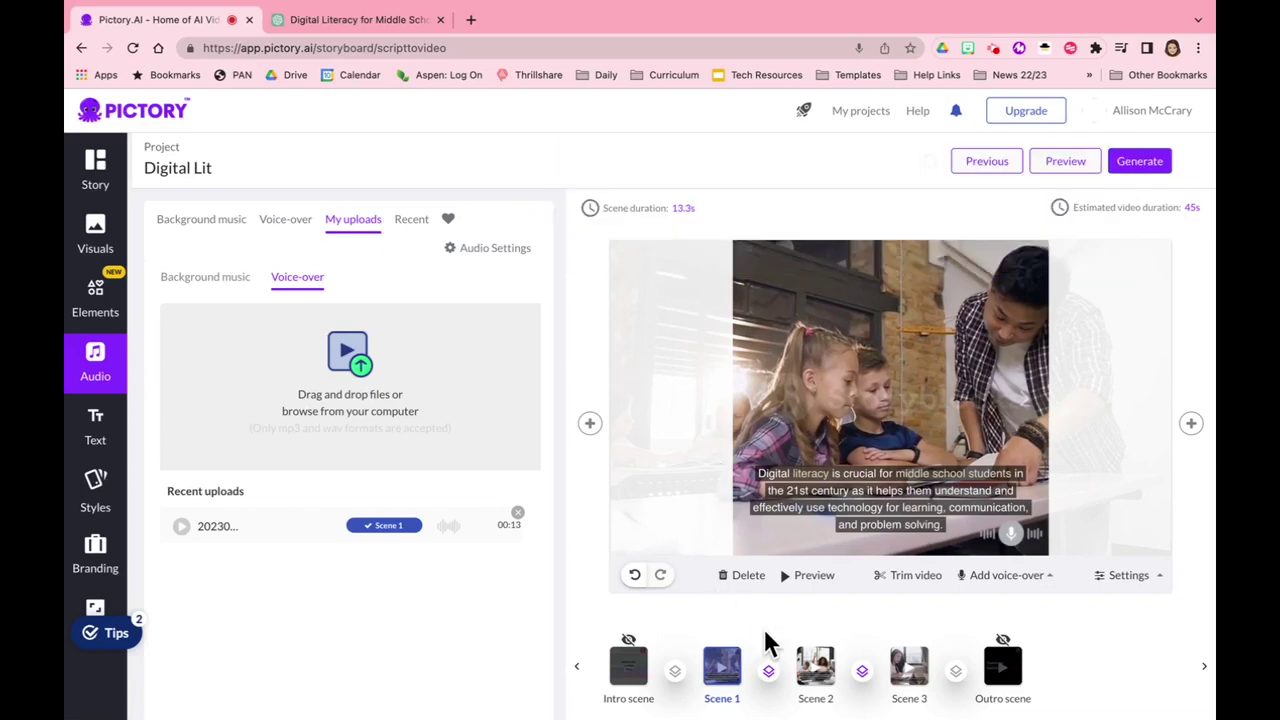
{"action": "scroll", "coordinate": [737, 662], "scroll_direction": "up", "scroll_amount": 5}
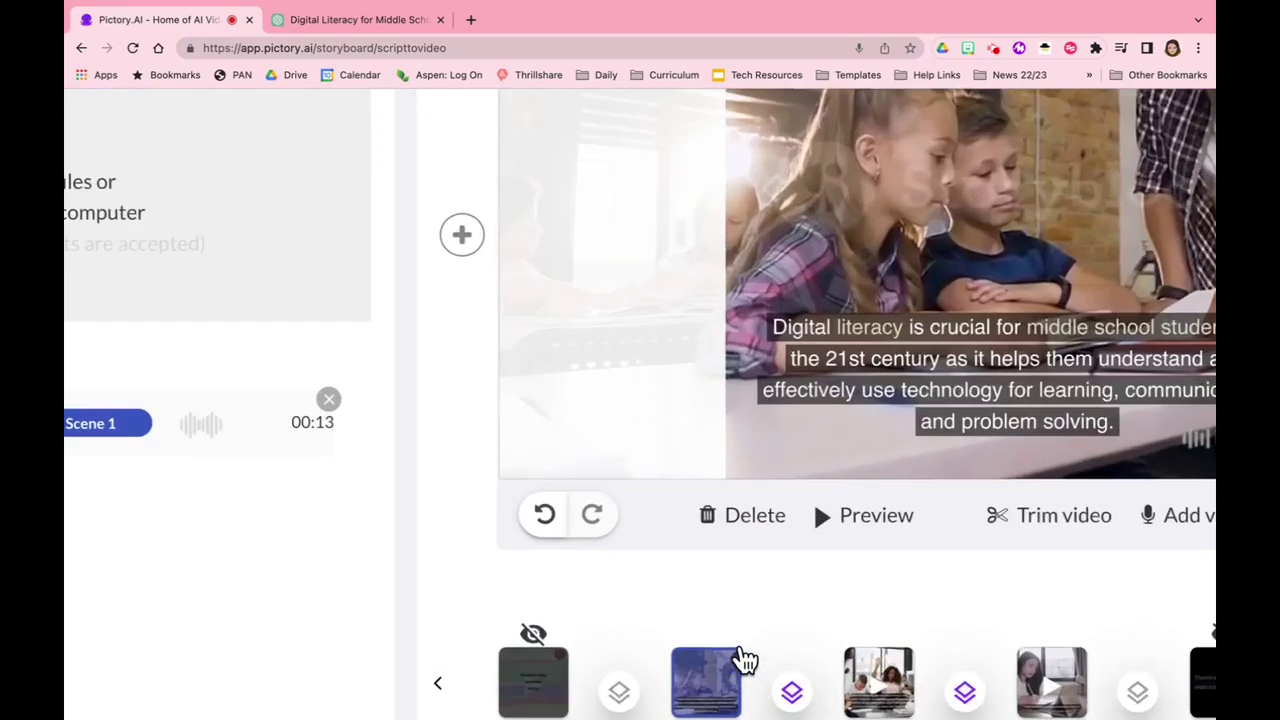
{"action": "scroll", "coordinate": [740, 662], "scroll_direction": "down", "scroll_amount": 5}
{"action": "scroll", "coordinate": [740, 662], "scroll_direction": "up", "scroll_amount": 5}
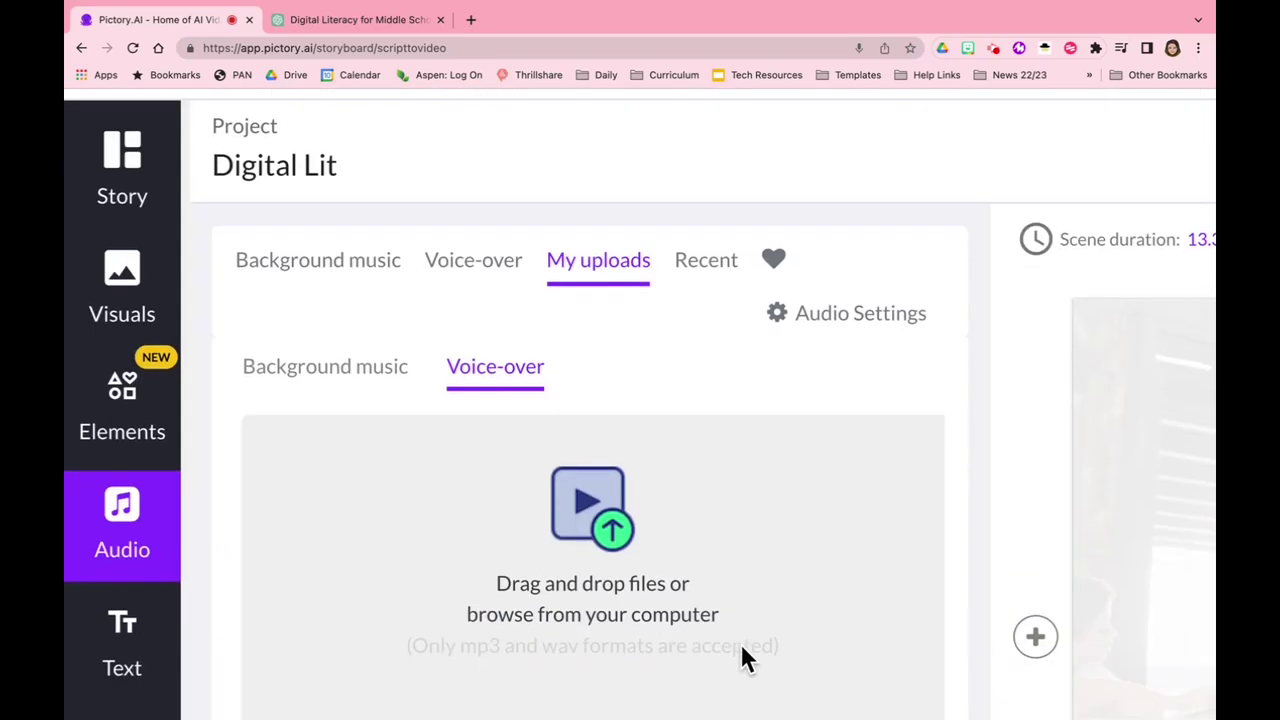
{"action": "scroll", "coordinate": [740, 655], "scroll_direction": "down", "scroll_amount": 5}
{"action": "scroll", "coordinate": [626, 362], "scroll_direction": "up", "scroll_amount": 5}
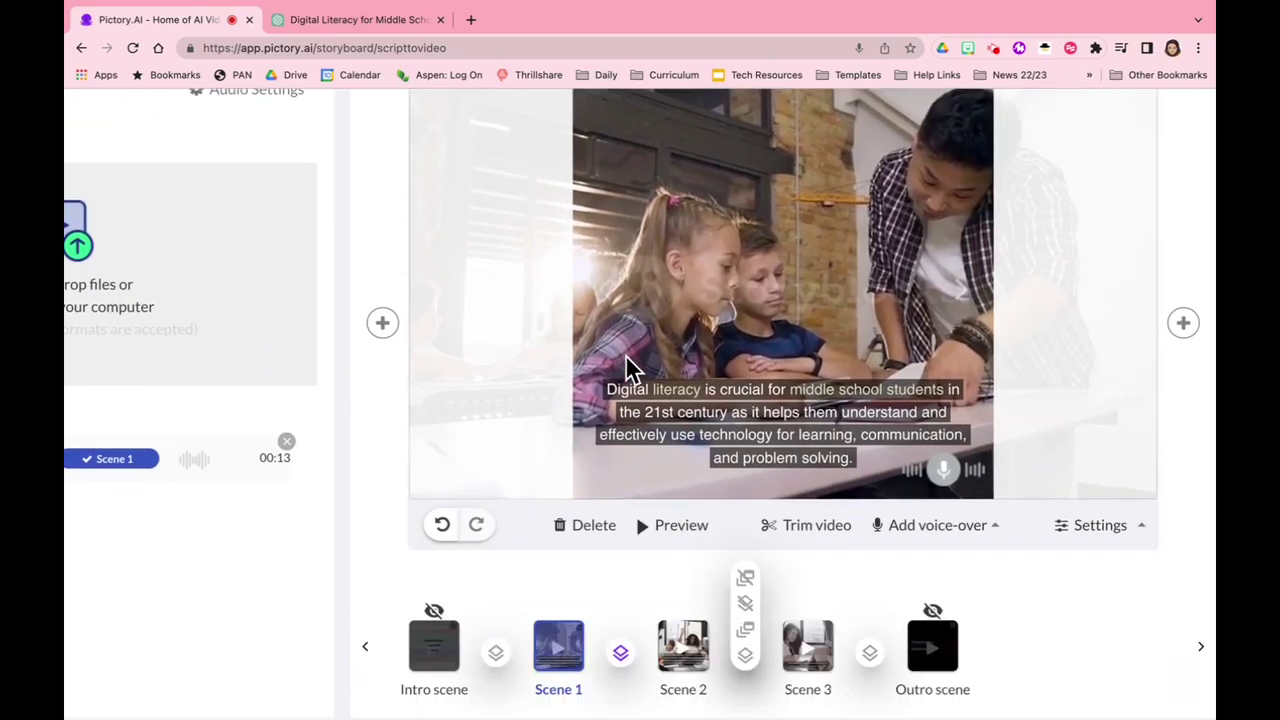
{"action": "scroll", "coordinate": [630, 366], "scroll_direction": "up", "scroll_amount": 2}
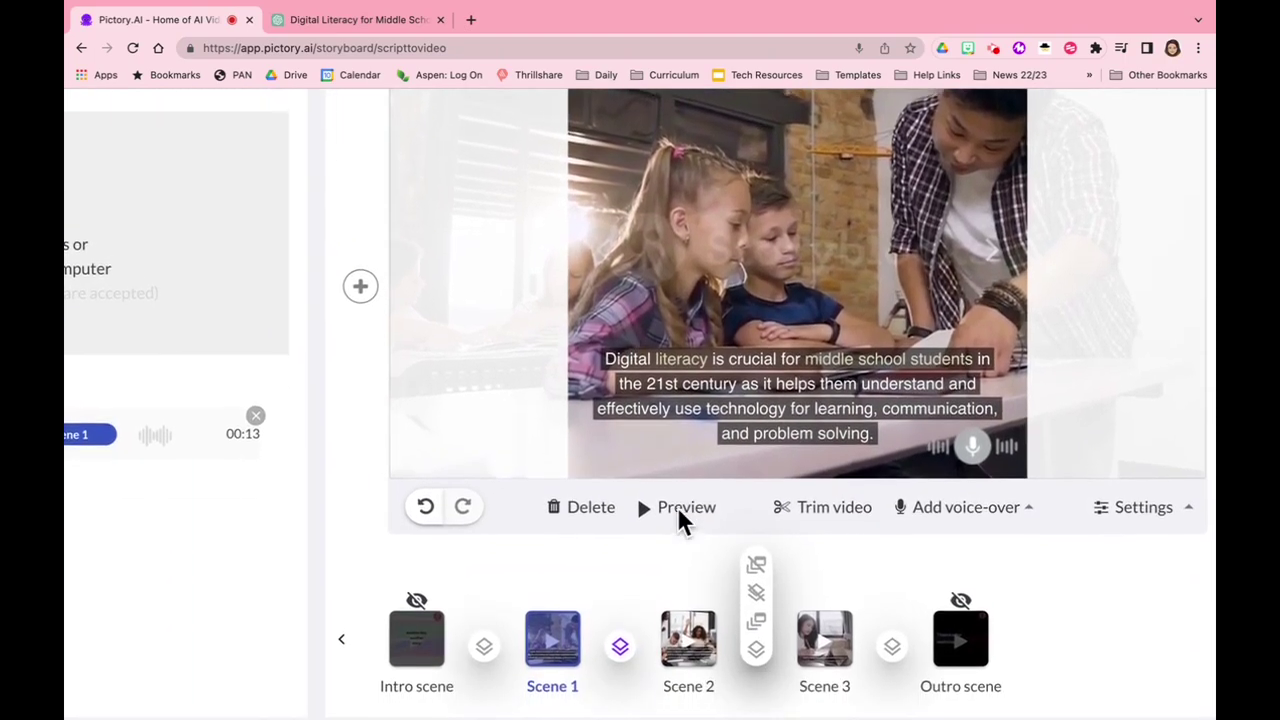
{"action": "left_click", "coordinate": [680, 518]}
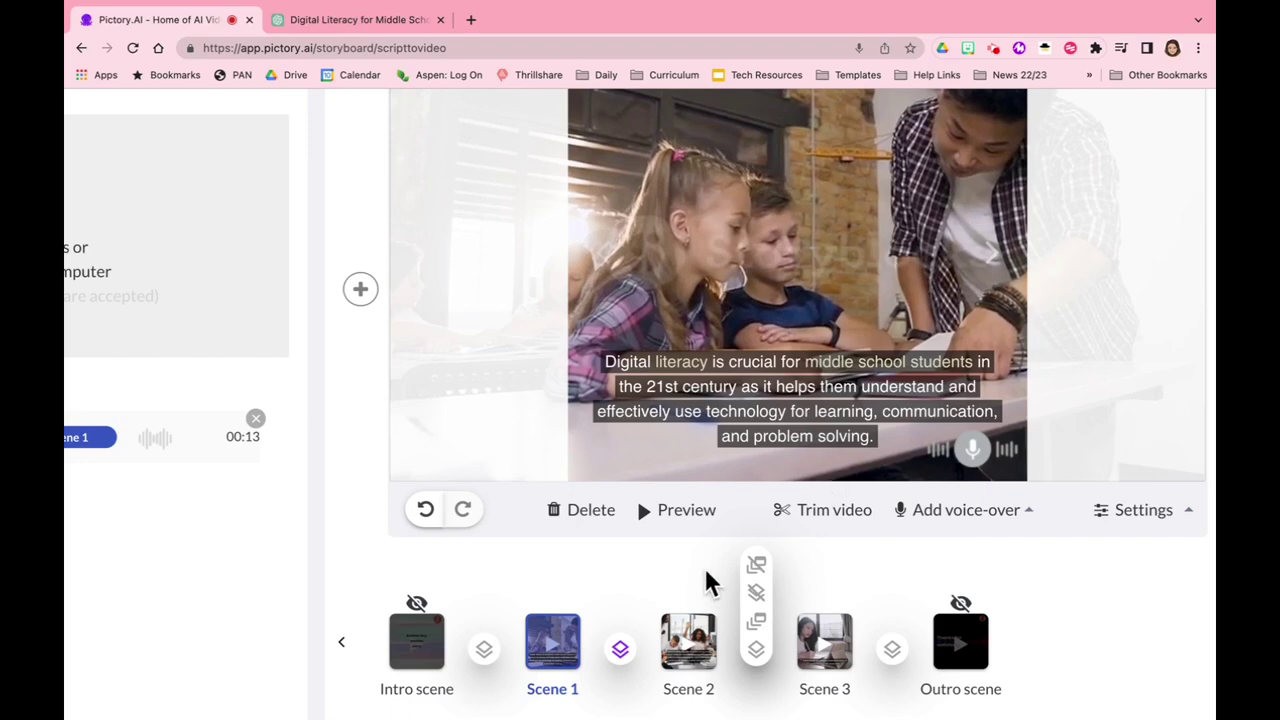
{"action": "left_click", "coordinate": [699, 628]}
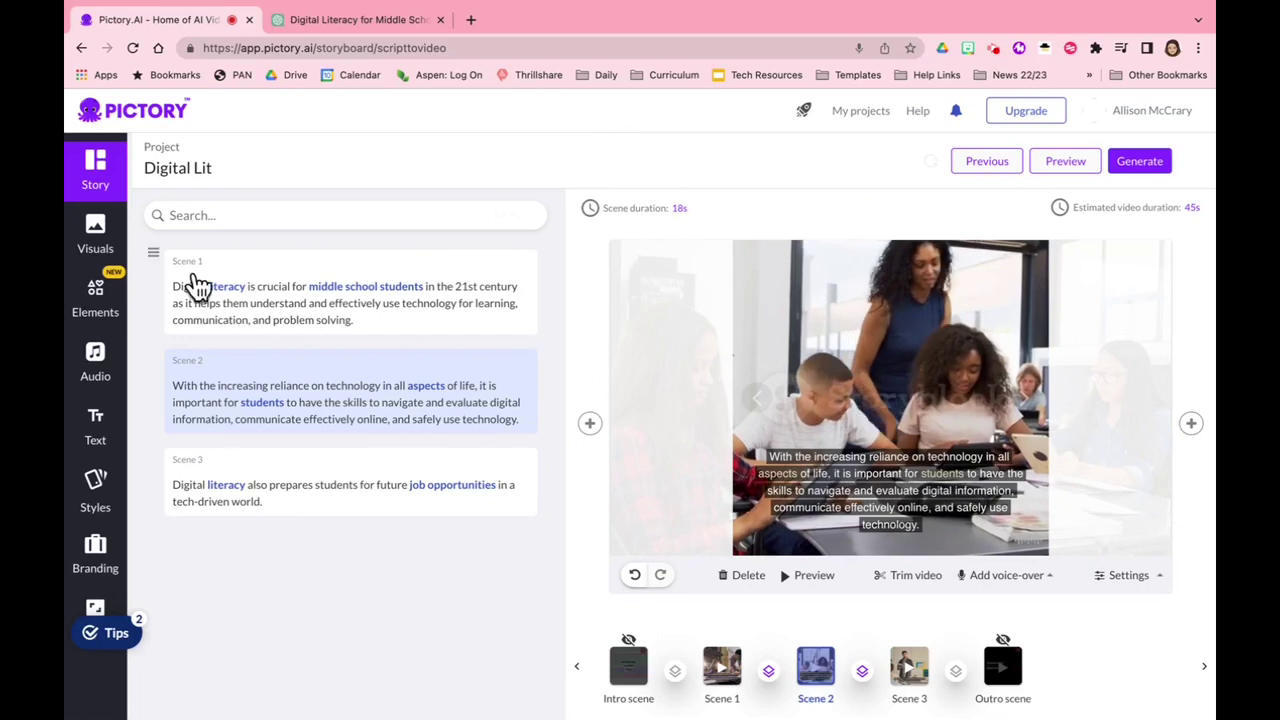
Swap Scene 1's visual for the stock image of a teacher at a chalkboard
{"action": "left_click", "coordinate": [98, 240]}
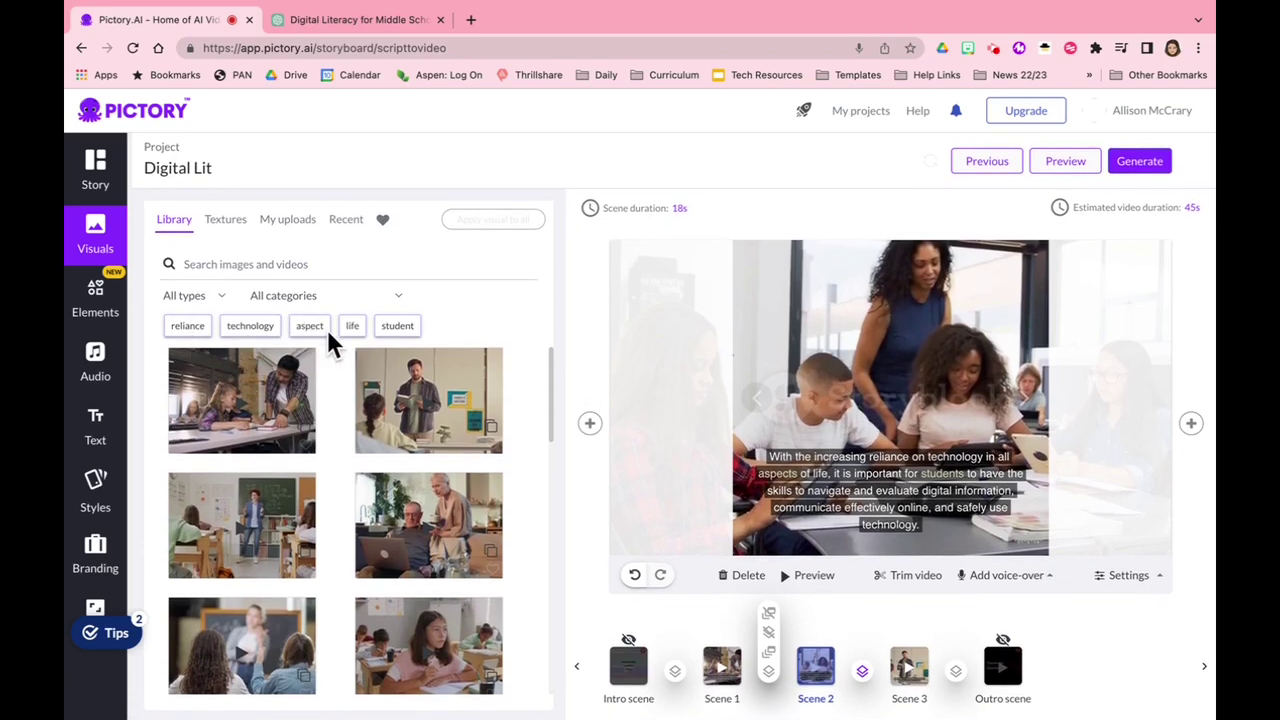
{"action": "left_click", "coordinate": [397, 298]}
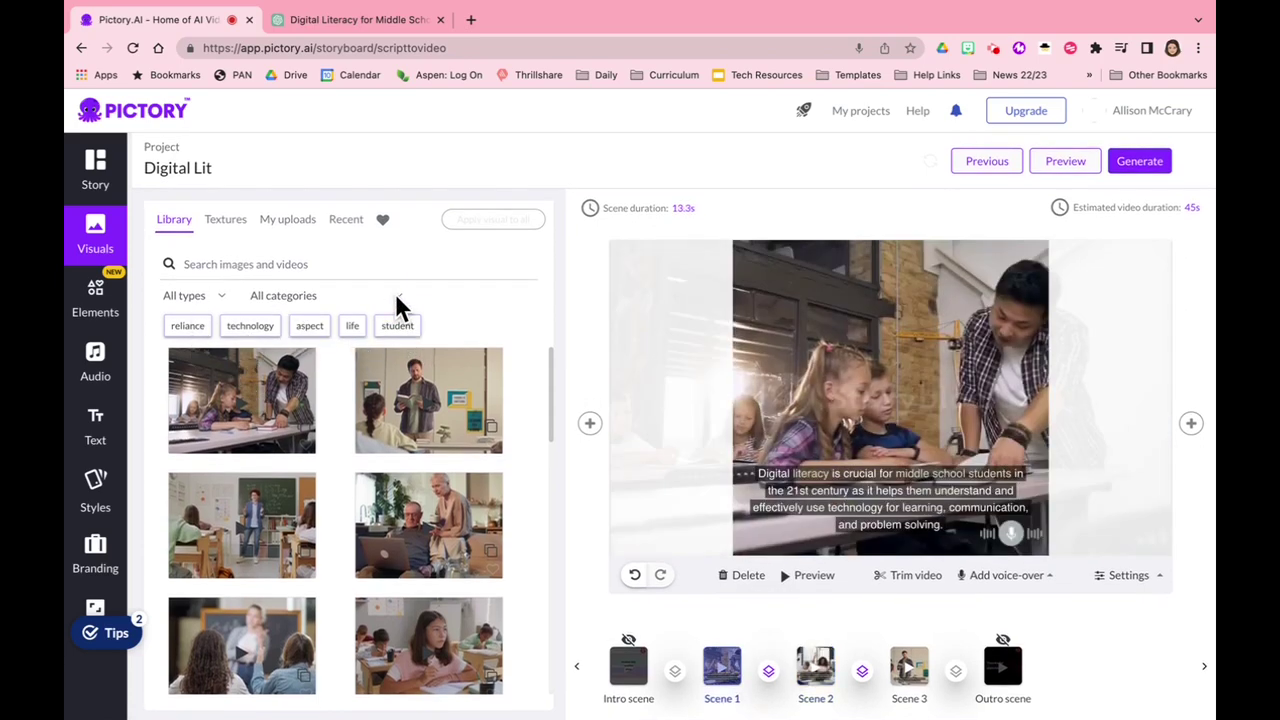
{"action": "left_click", "coordinate": [268, 264]}
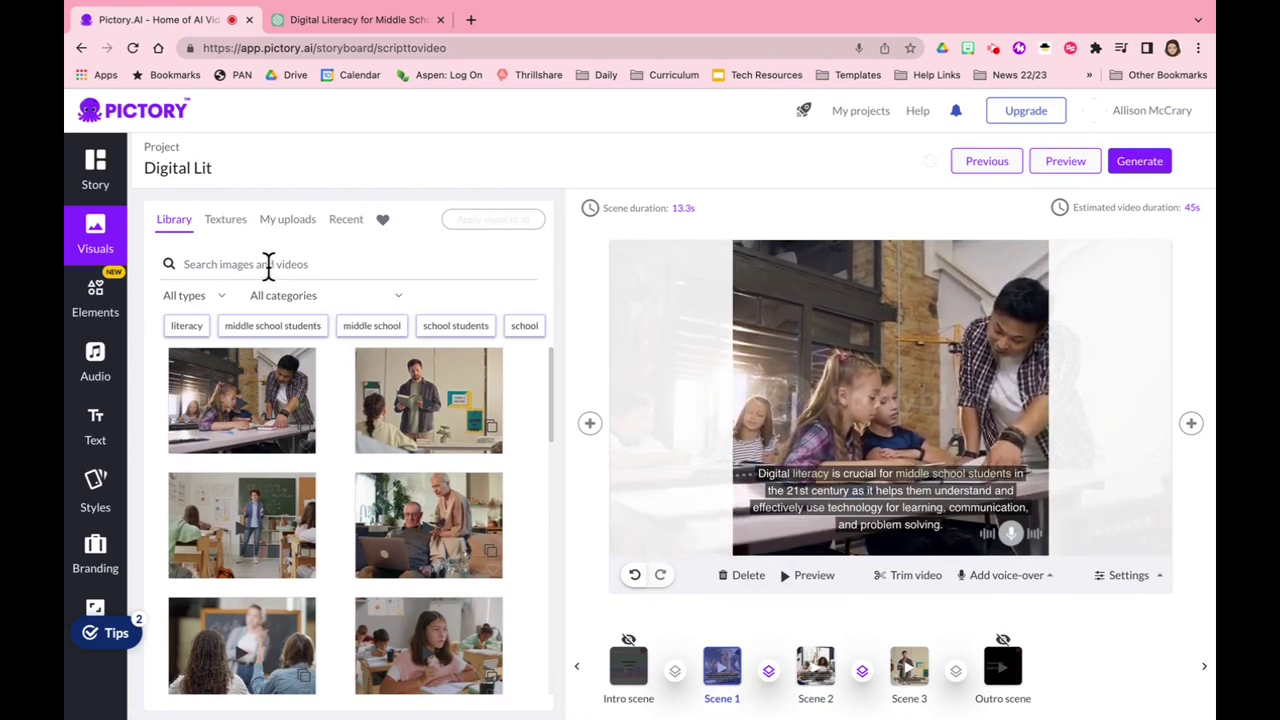
{"action": "scroll", "coordinate": [428, 458], "scroll_direction": "down", "scroll_amount": 2}
{"action": "left_click", "coordinate": [209, 450]}
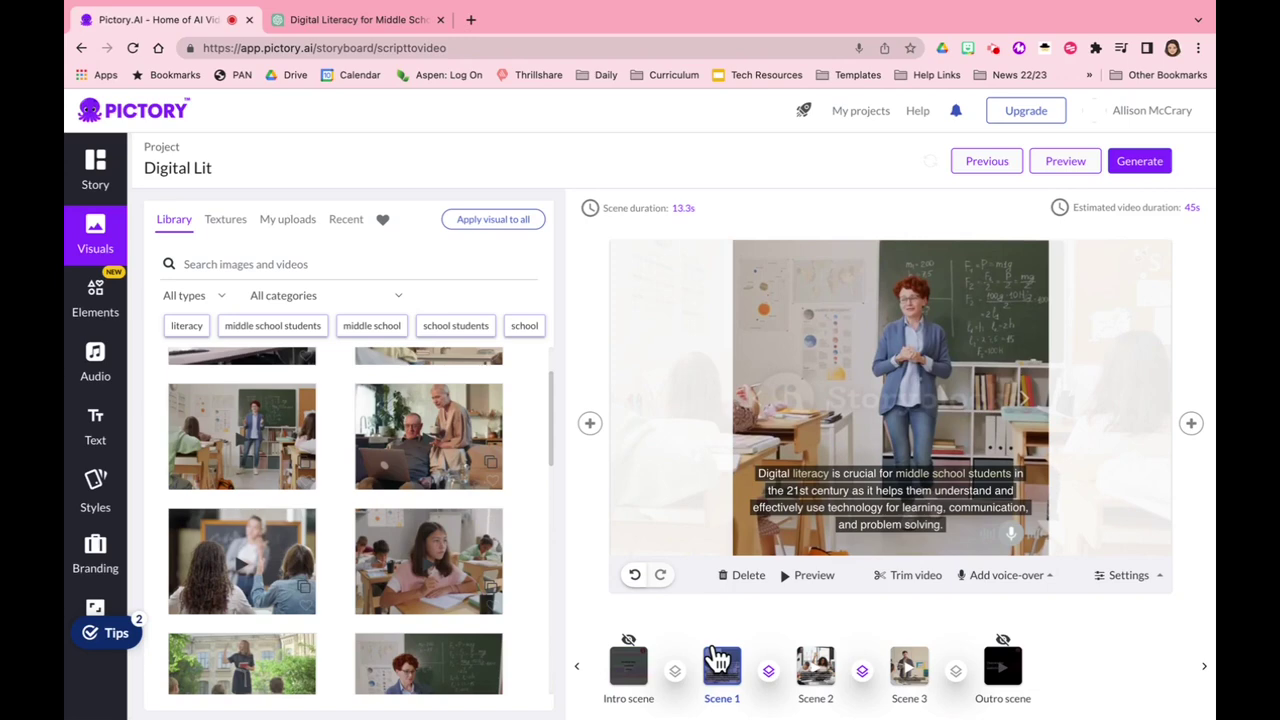
Bring back Scene 1's visual library and browse its classroom stock media
{"action": "left_click", "coordinate": [995, 50]}
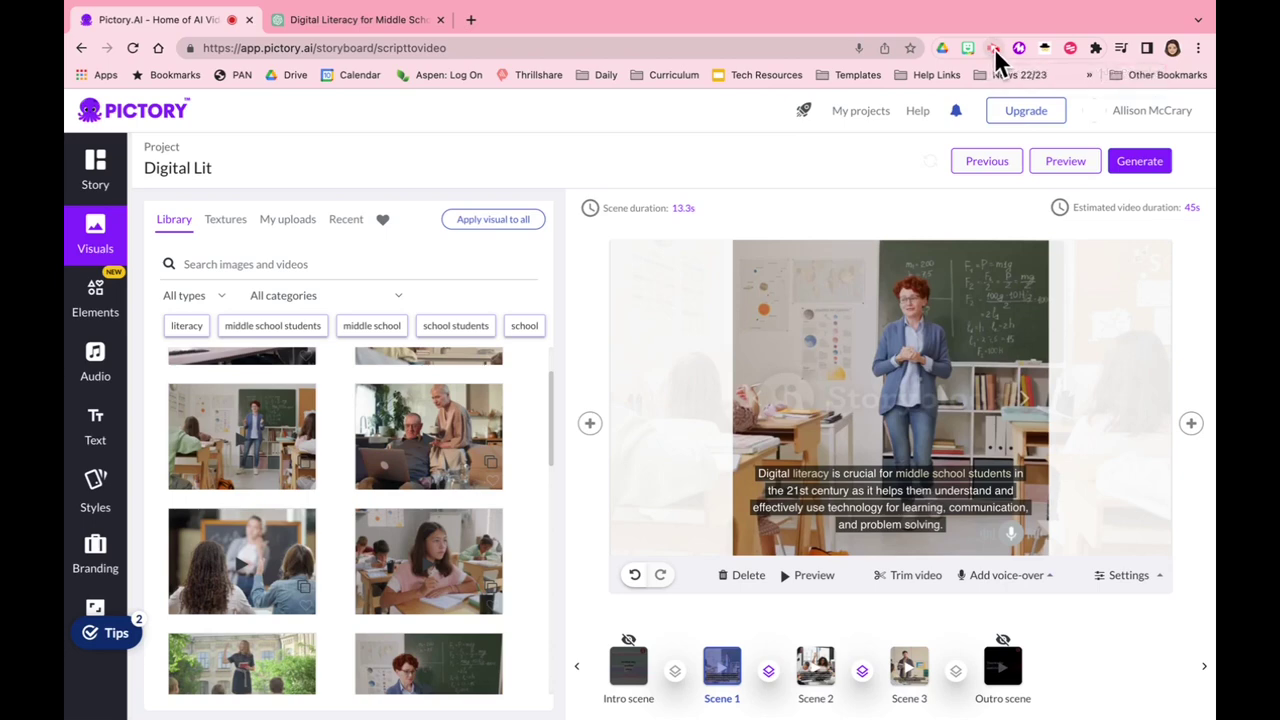
{"action": "left_click", "coordinate": [995, 52]}
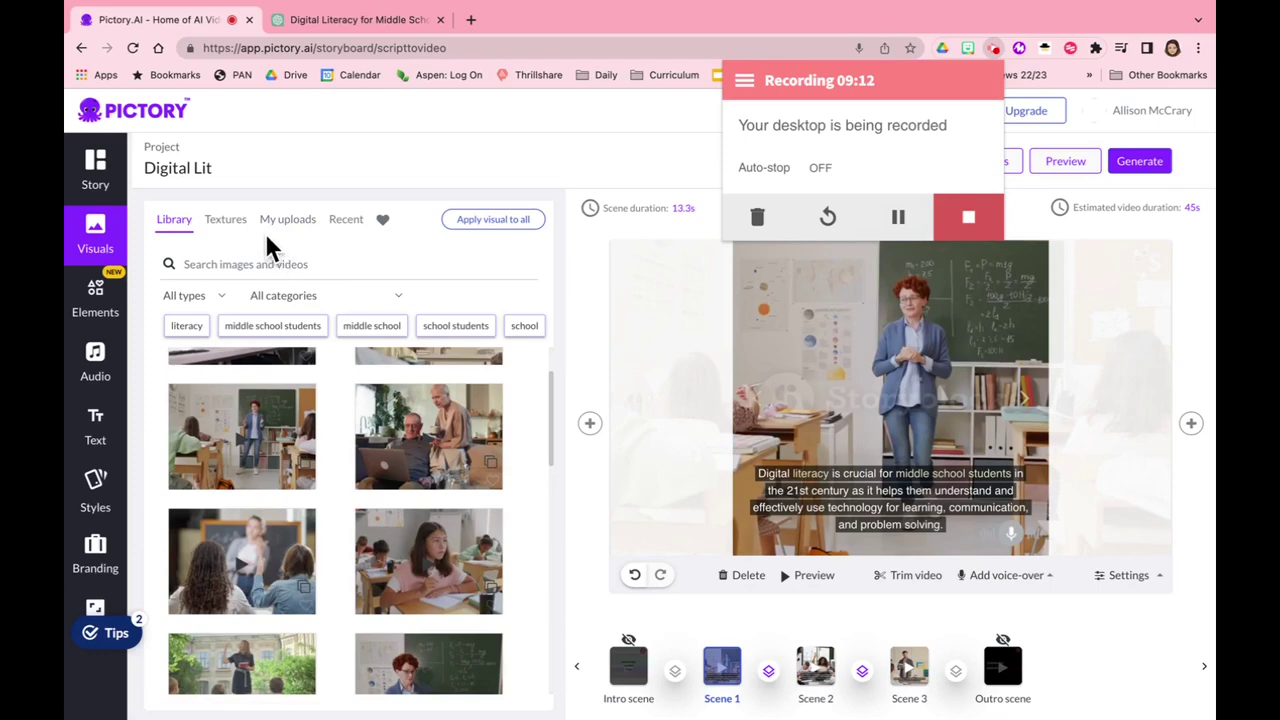
{"action": "left_click", "coordinate": [226, 222]}
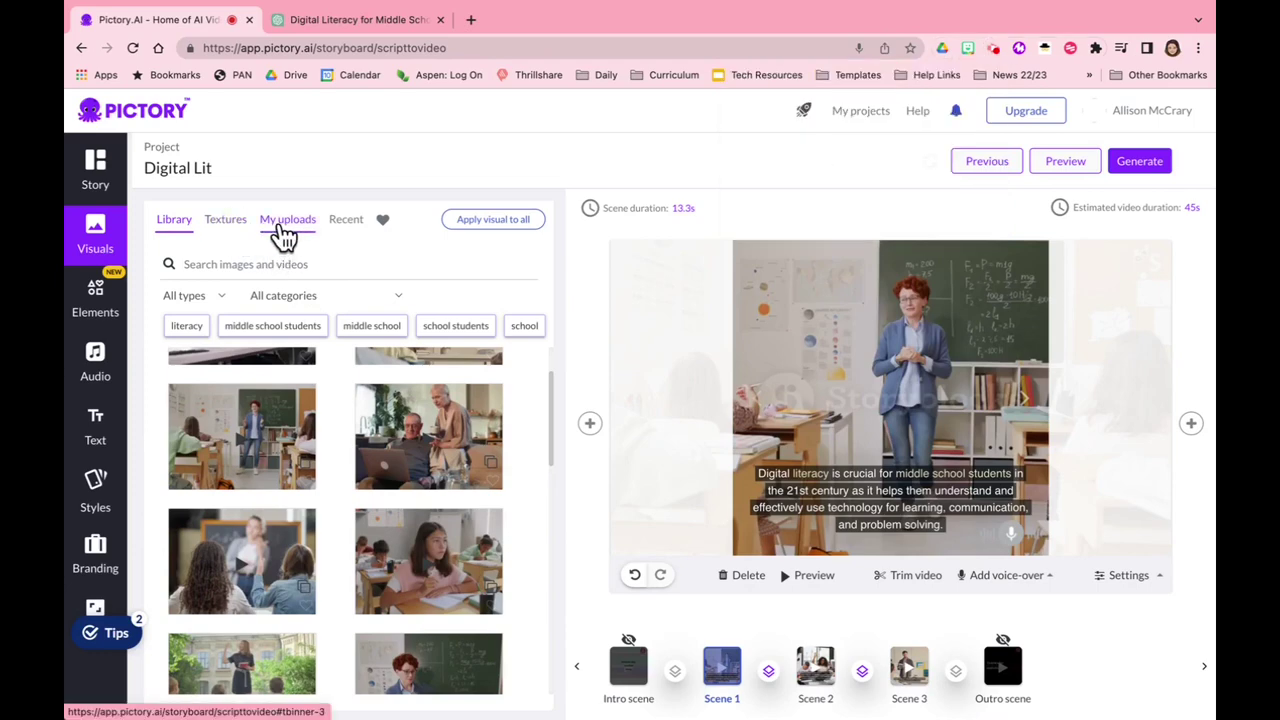
{"action": "scroll", "coordinate": [72, 270], "scroll_direction": "down", "scroll_amount": 1}
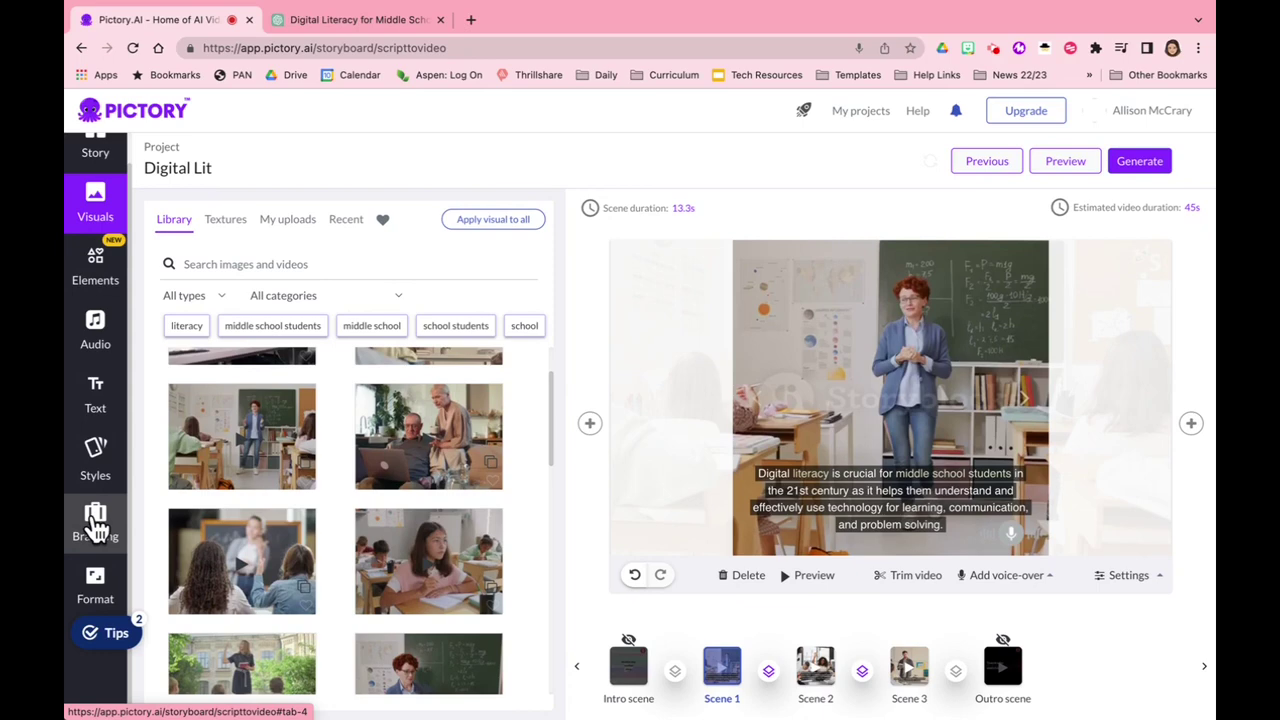
Enable the intro scene in Branding and upload the Purple Blue mp4 from Downloads
{"action": "left_click", "coordinate": [95, 522]}
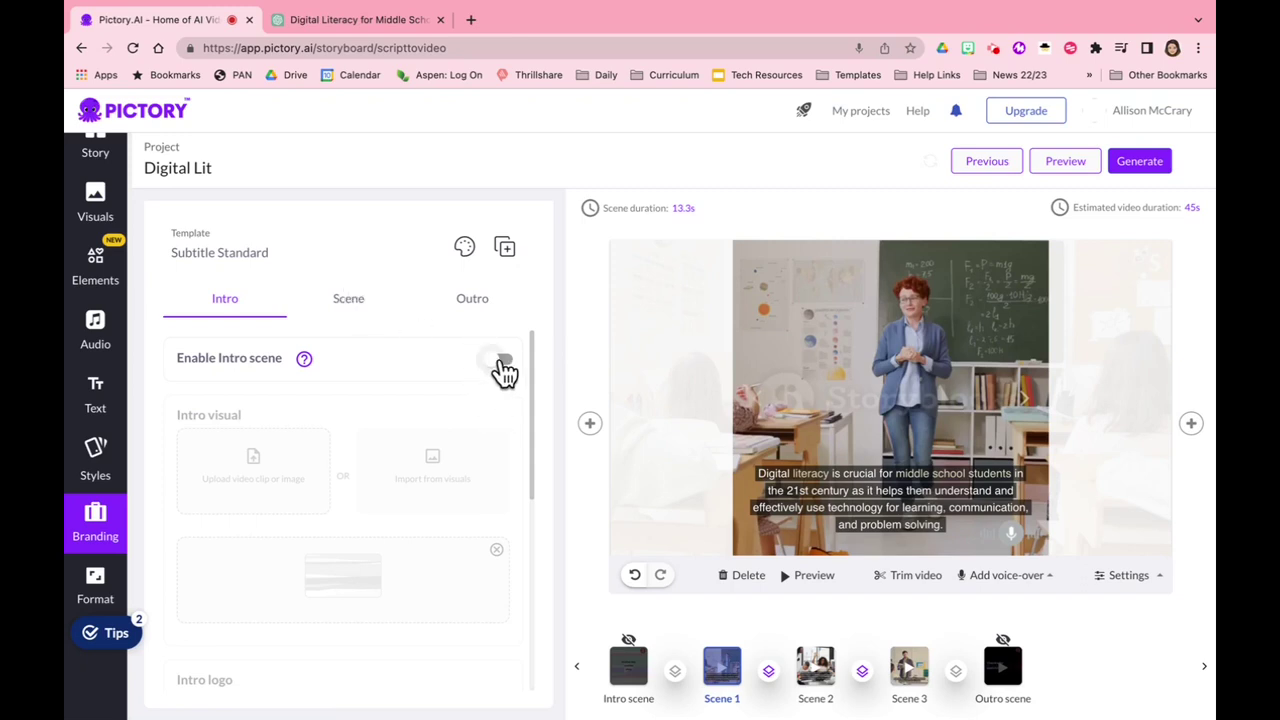
{"action": "left_click", "coordinate": [502, 362]}
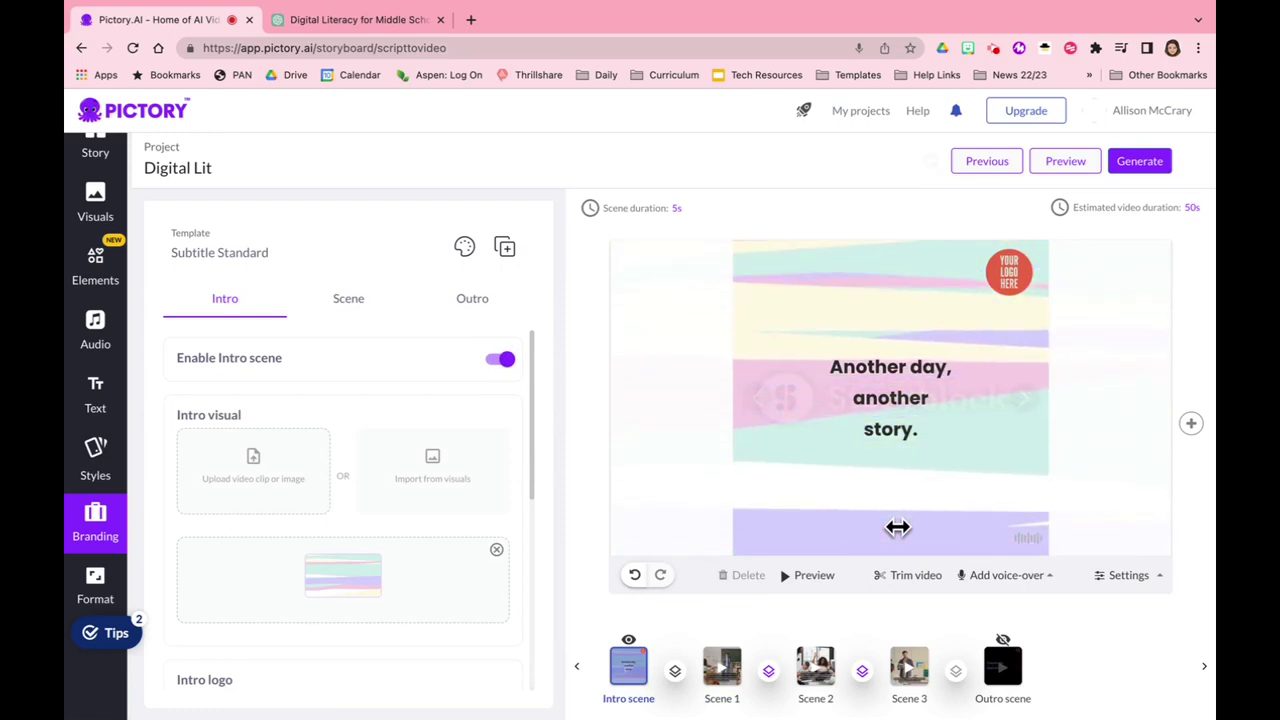
{"action": "left_click", "coordinate": [255, 460]}
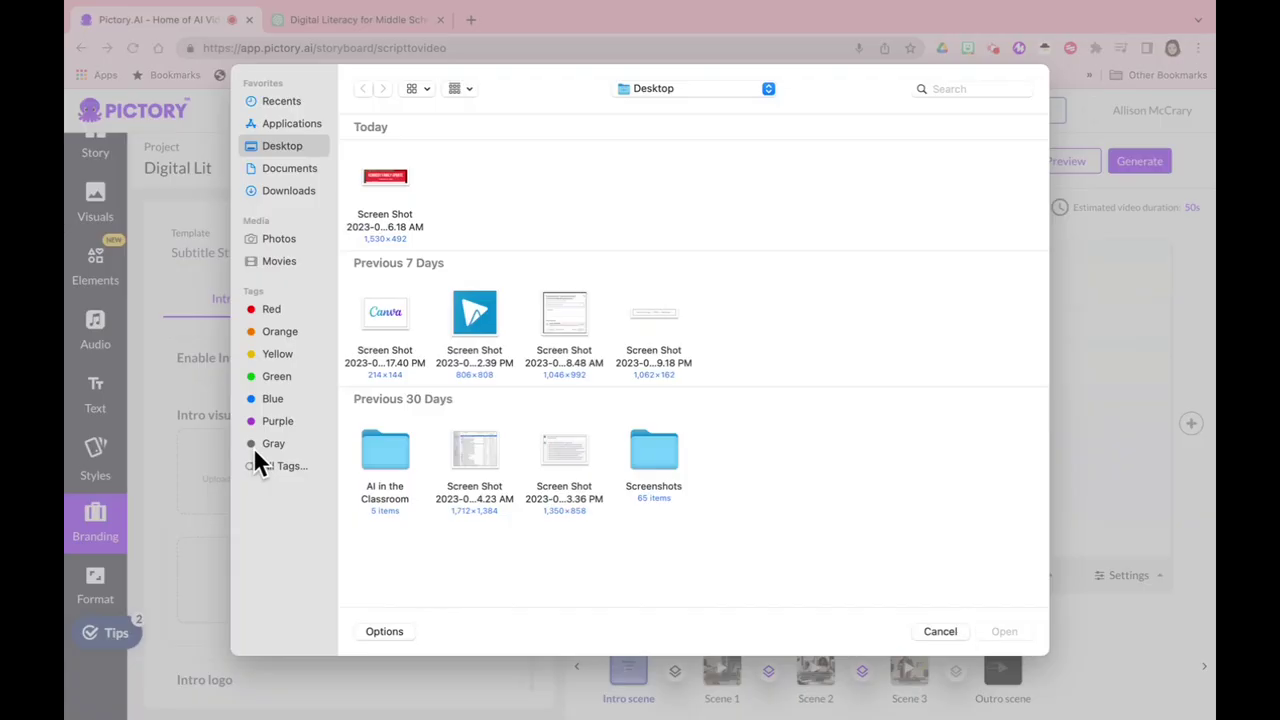
{"action": "left_click", "coordinate": [287, 188]}
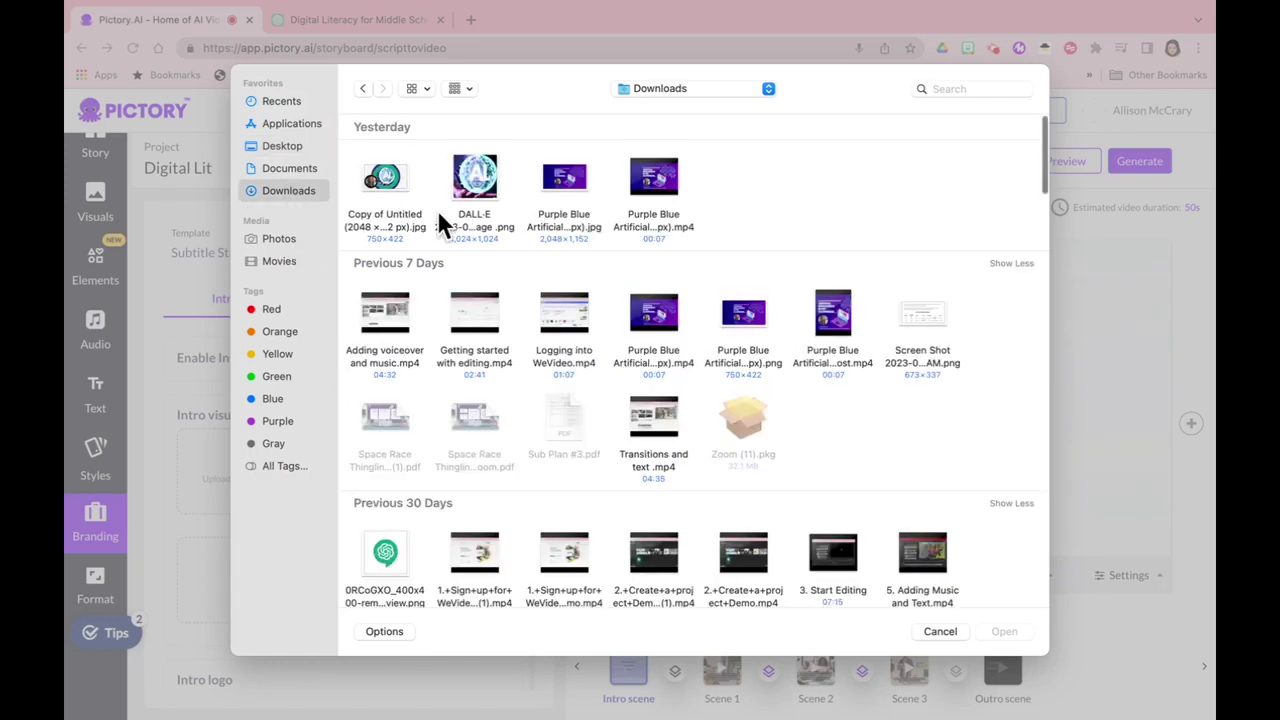
{"action": "left_click", "coordinate": [657, 175]}
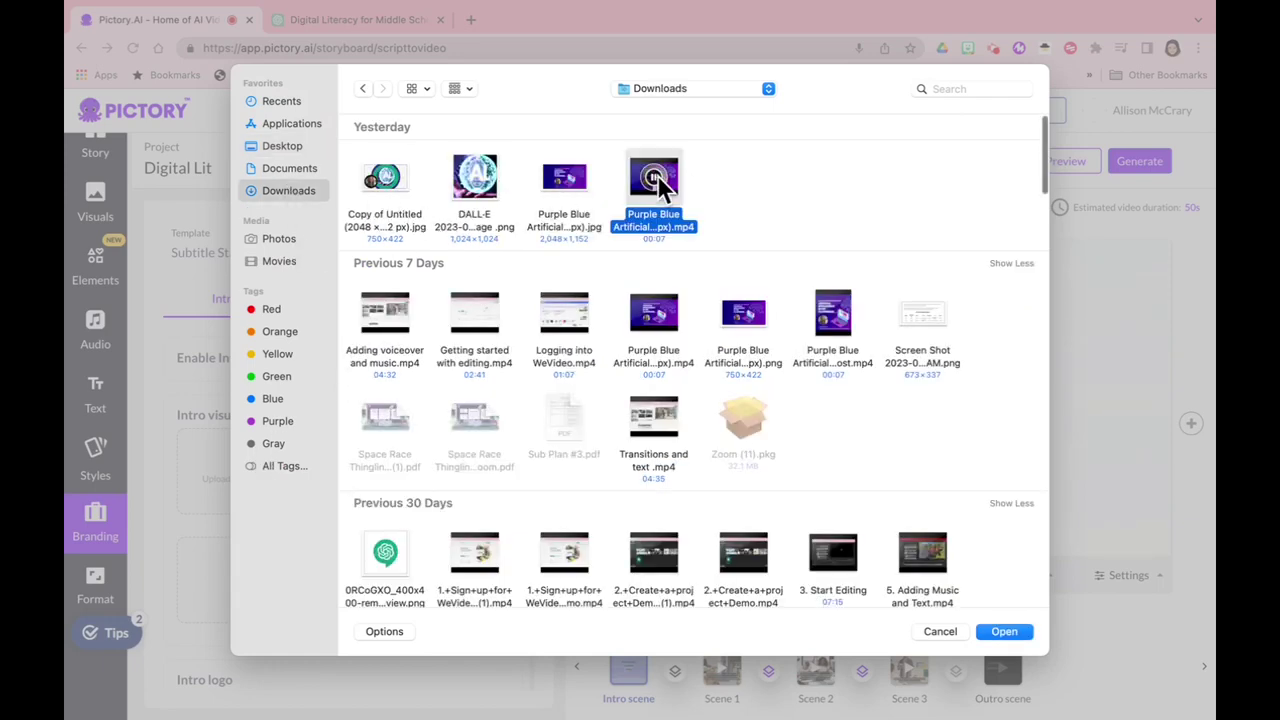
{"action": "left_click", "coordinate": [563, 180]}
{"action": "left_click", "coordinate": [653, 176]}
{"action": "left_click", "coordinate": [1004, 631]}
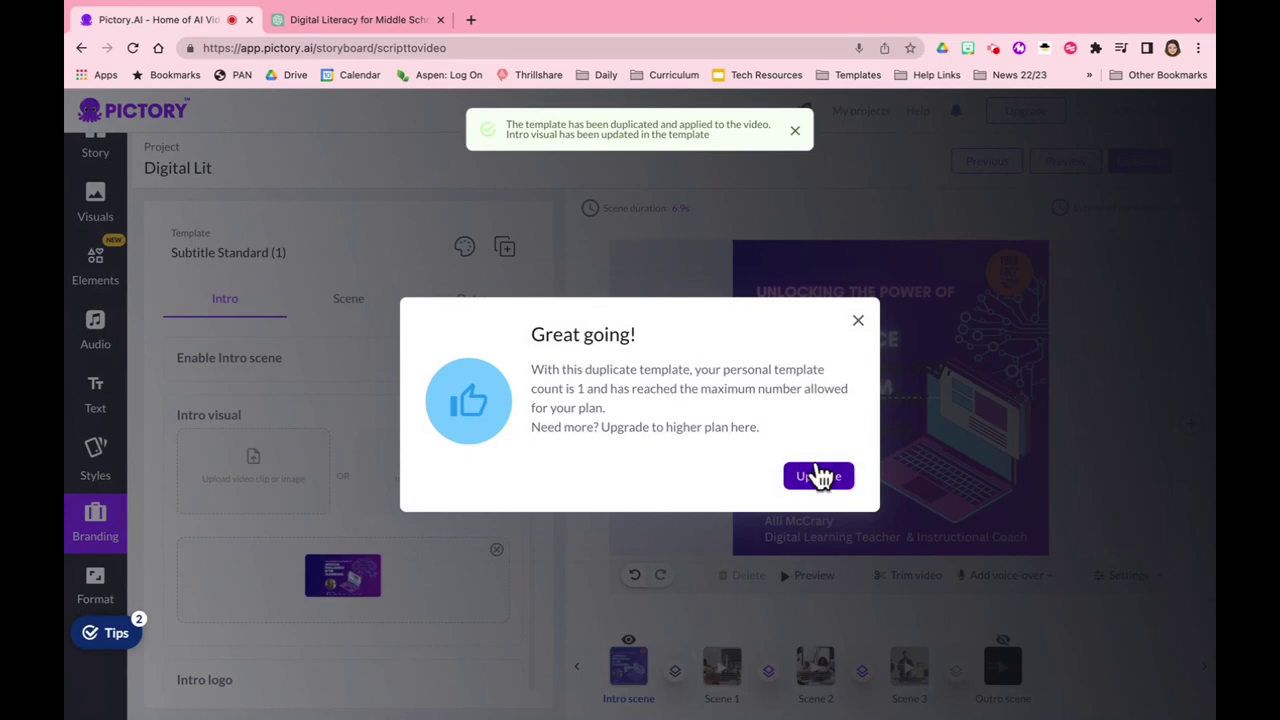
Dismiss the template limit message and review the new intro scene settings
{"action": "left_click", "coordinate": [856, 318]}
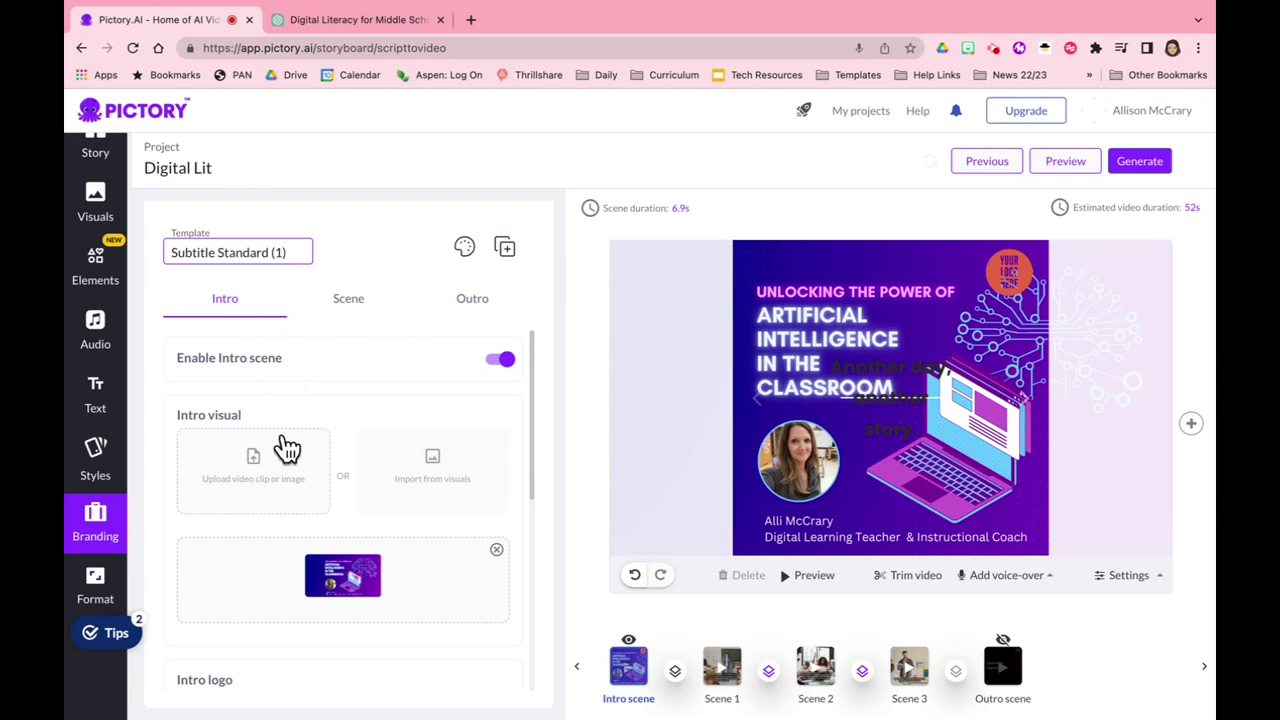
{"action": "scroll", "coordinate": [246, 476], "scroll_direction": "down", "scroll_amount": 2}
{"action": "scroll", "coordinate": [246, 476], "scroll_direction": "down", "scroll_amount": 3}
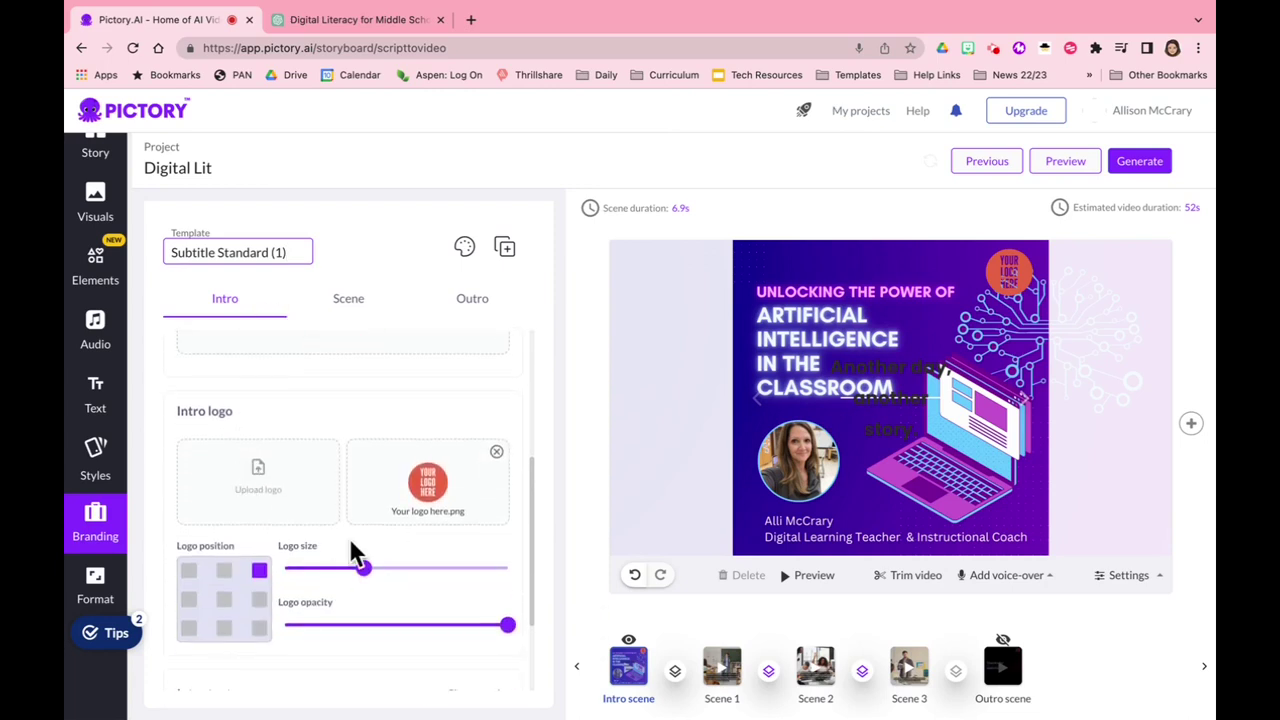
{"action": "scroll", "coordinate": [340, 590], "scroll_direction": "down", "scroll_amount": 3}
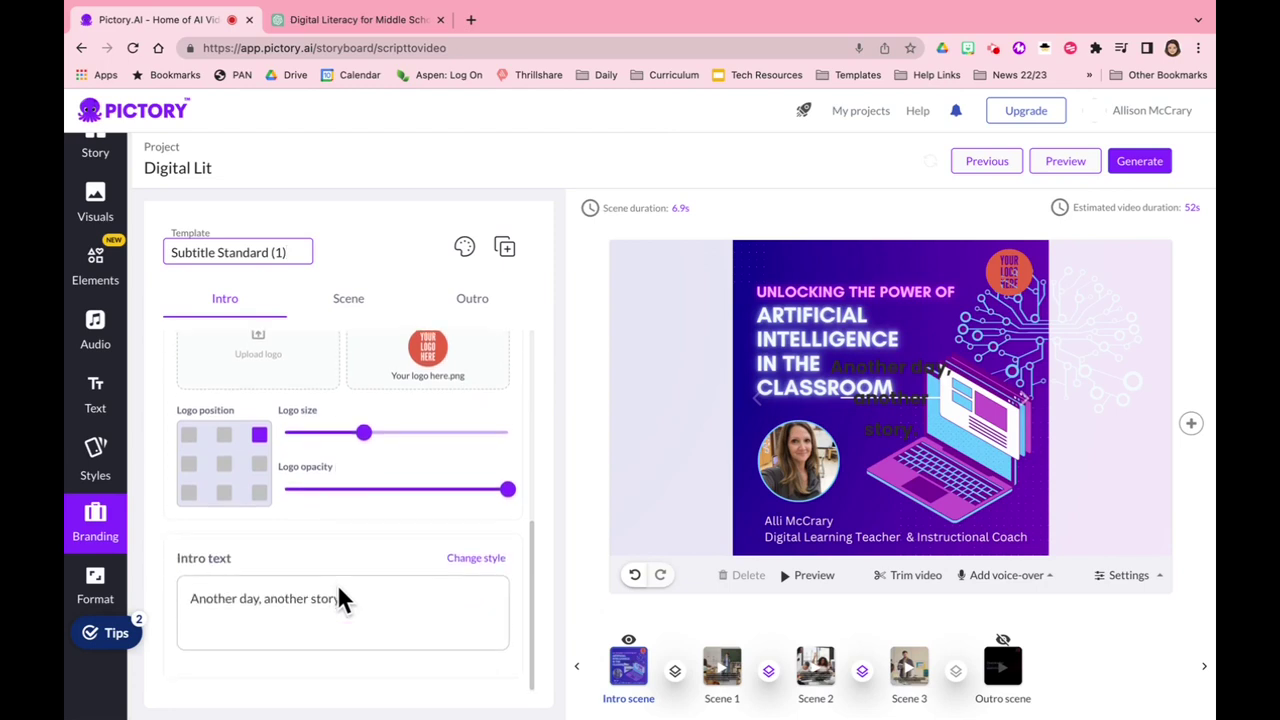
{"action": "scroll", "coordinate": [271, 603], "scroll_direction": "up", "scroll_amount": 8}
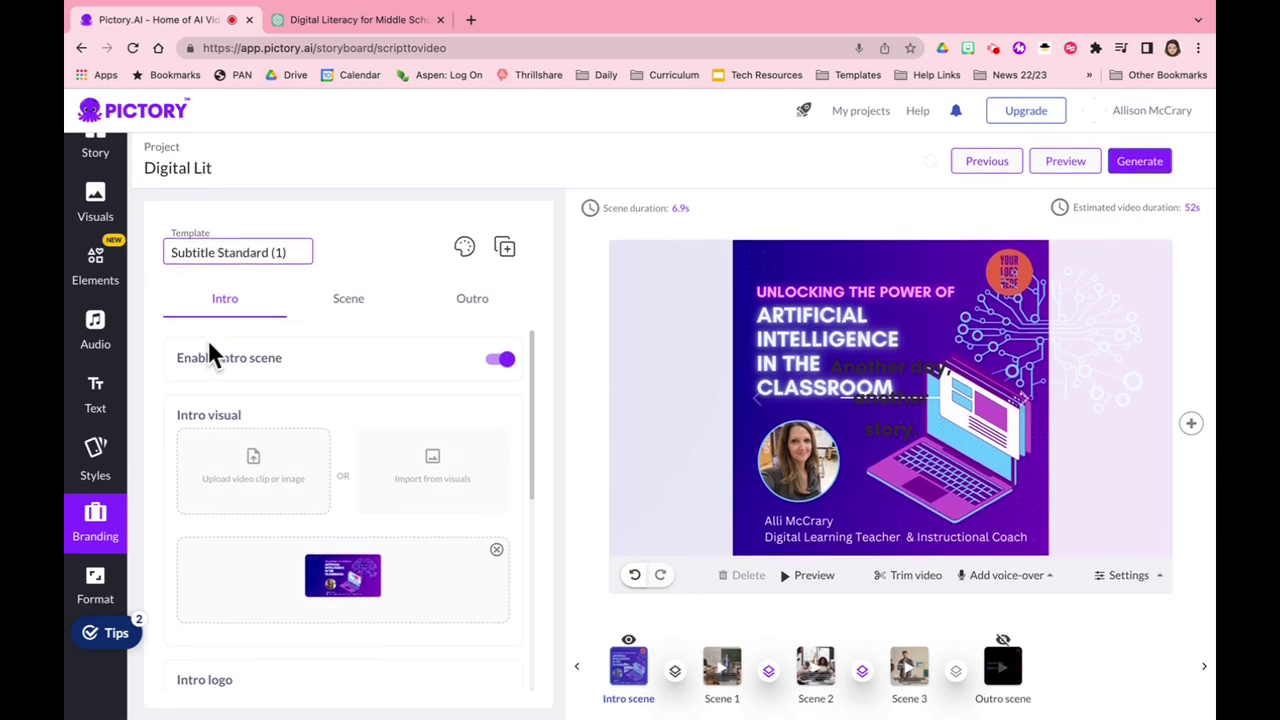
Return to the Story scene scripts and preview the full 52-second video, then close it
{"action": "scroll", "coordinate": [100, 260], "scroll_direction": "up", "scroll_amount": 1}
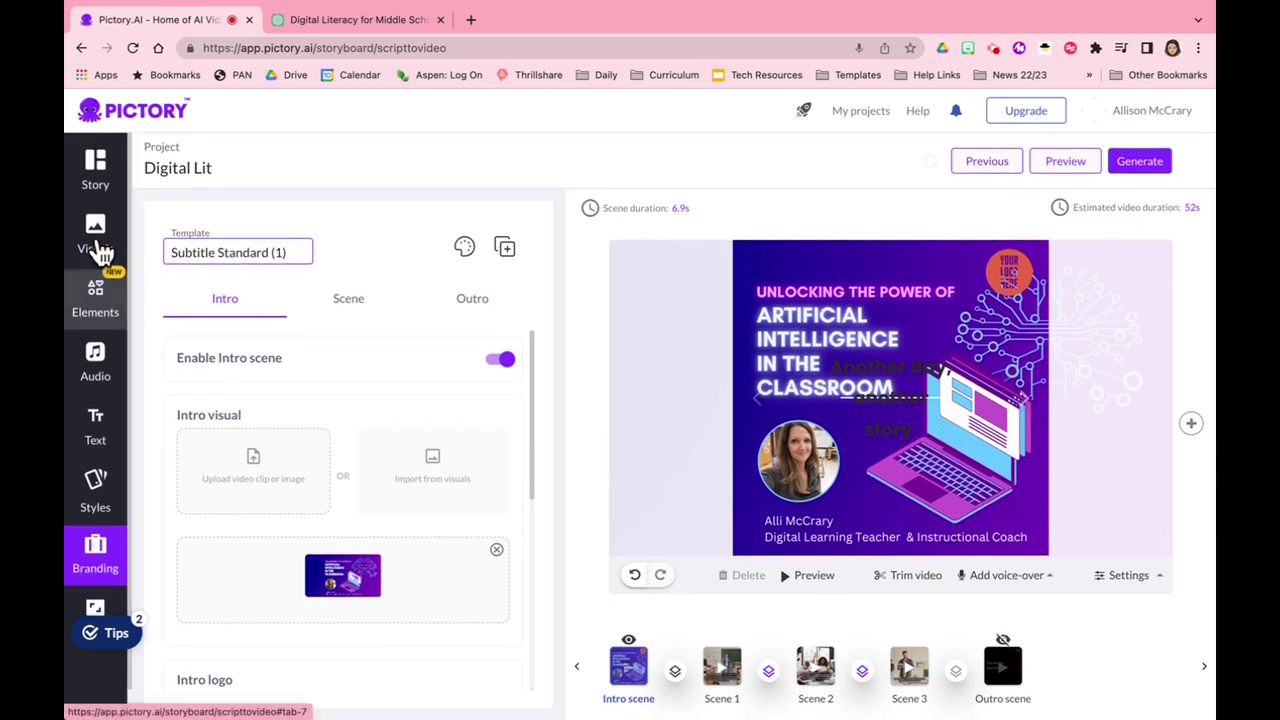
{"action": "left_click", "coordinate": [108, 175]}
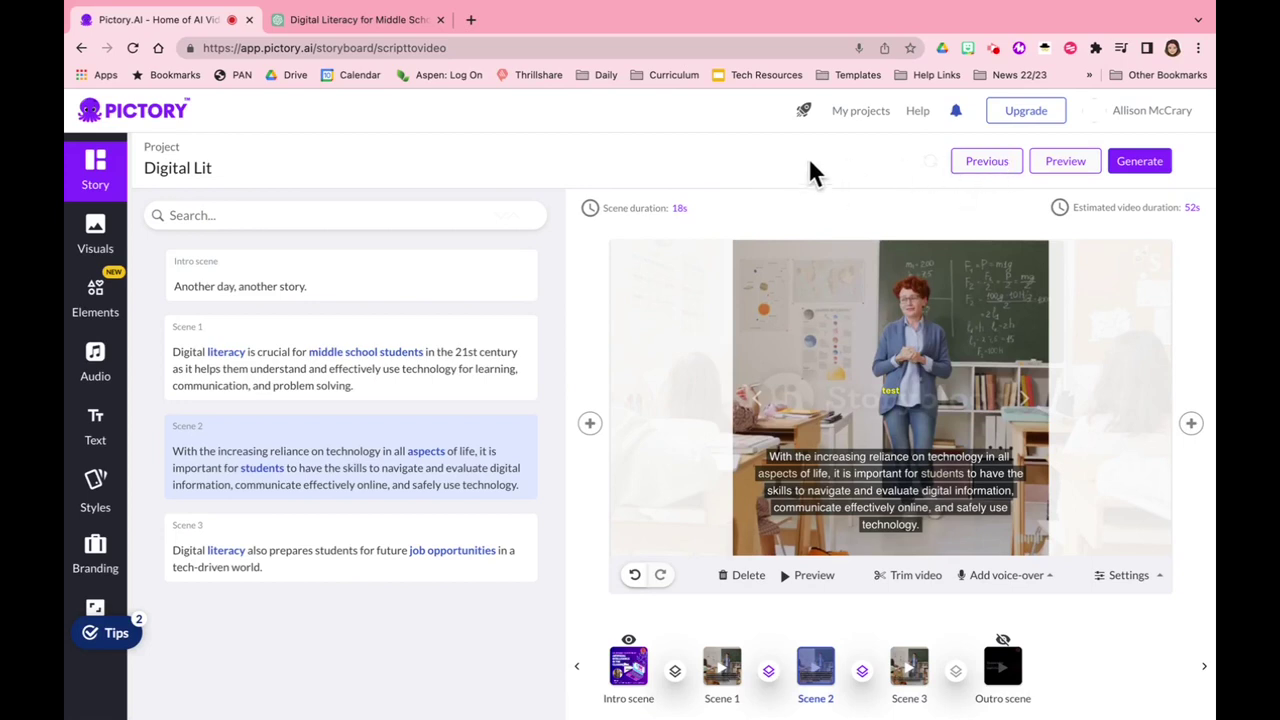
{"action": "left_click", "coordinate": [1064, 162]}
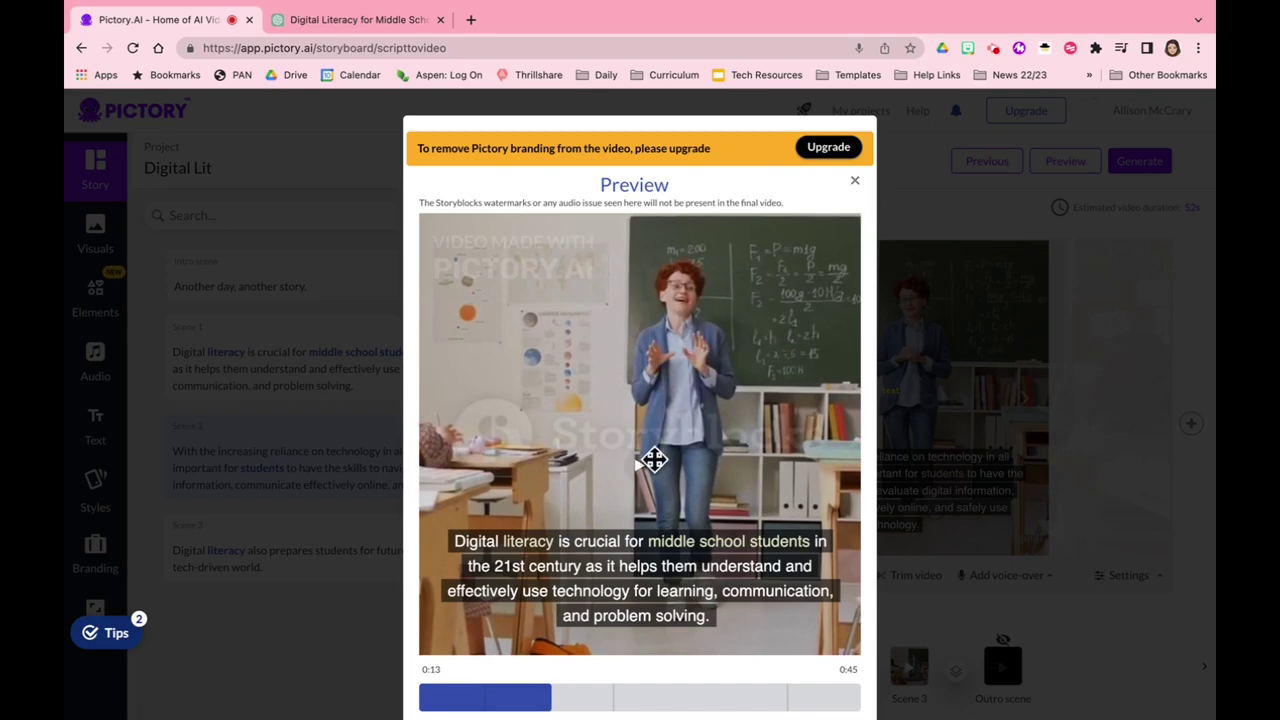
{"action": "left_click", "coordinate": [853, 185]}
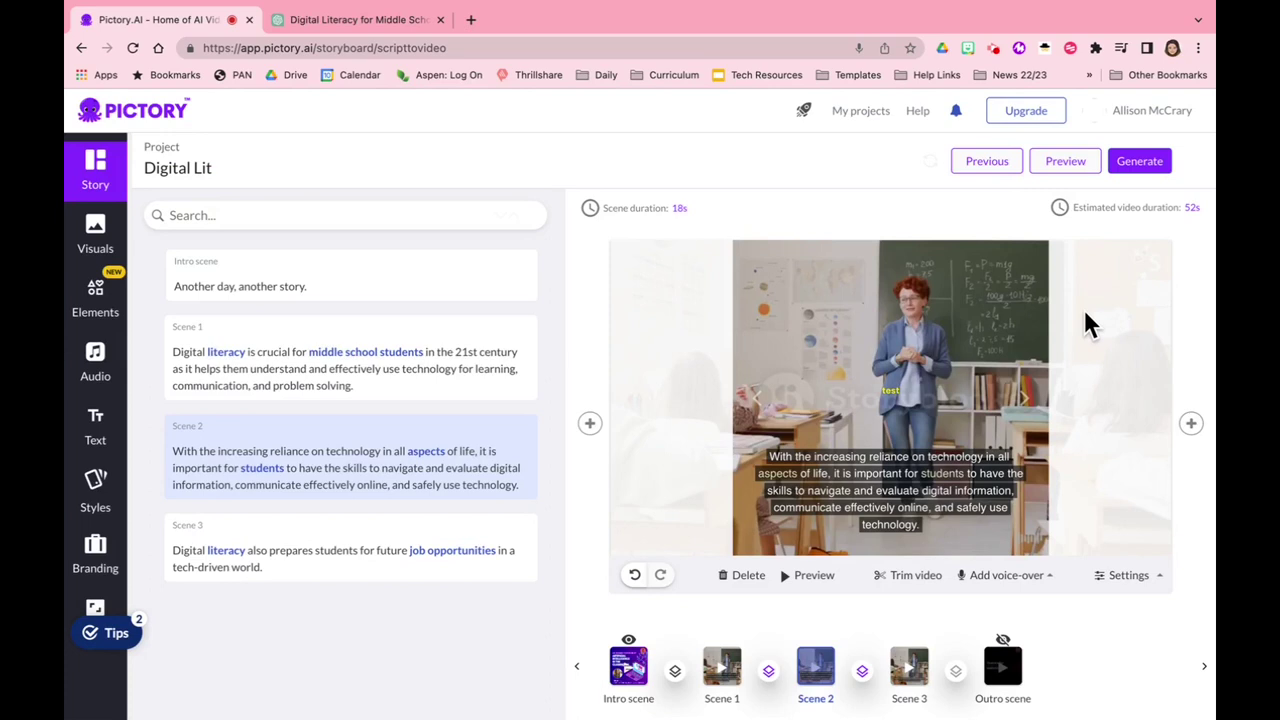
Start a spreadsheet of social video posts with the prelude 'Digital Literacy'
{"action": "left_click", "coordinate": [1141, 168]}
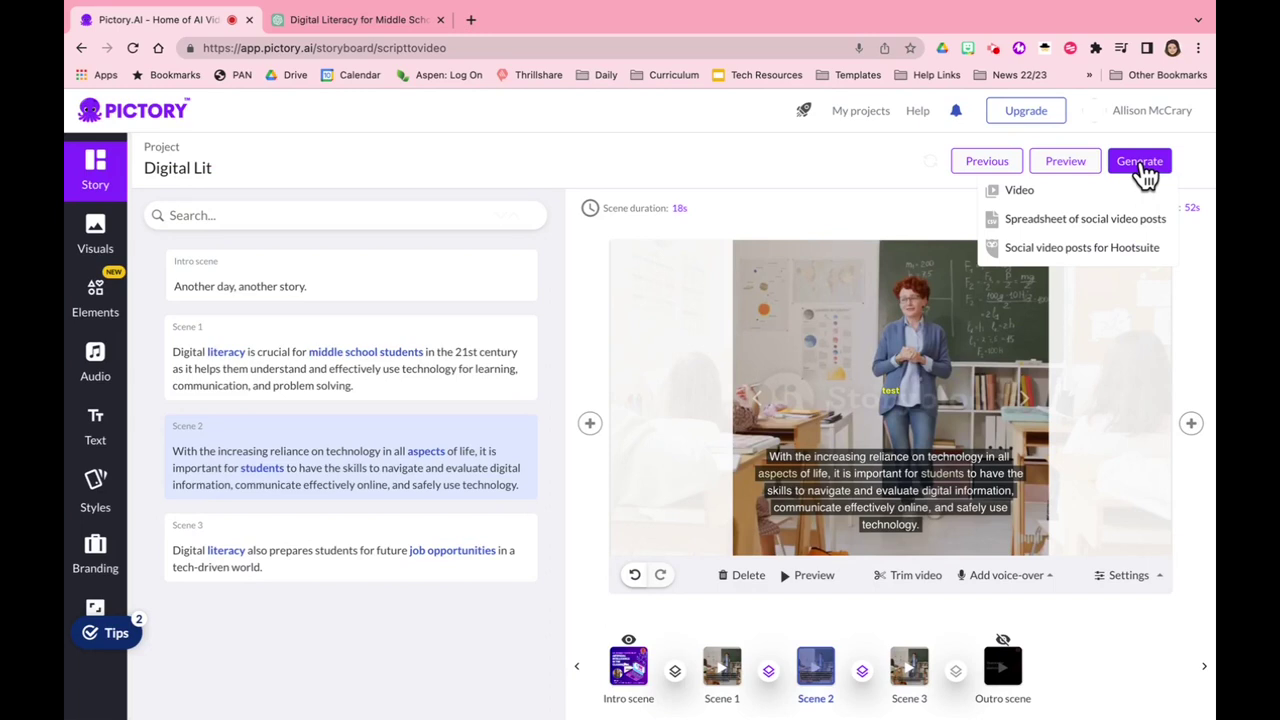
{"action": "left_click", "coordinate": [1089, 228]}
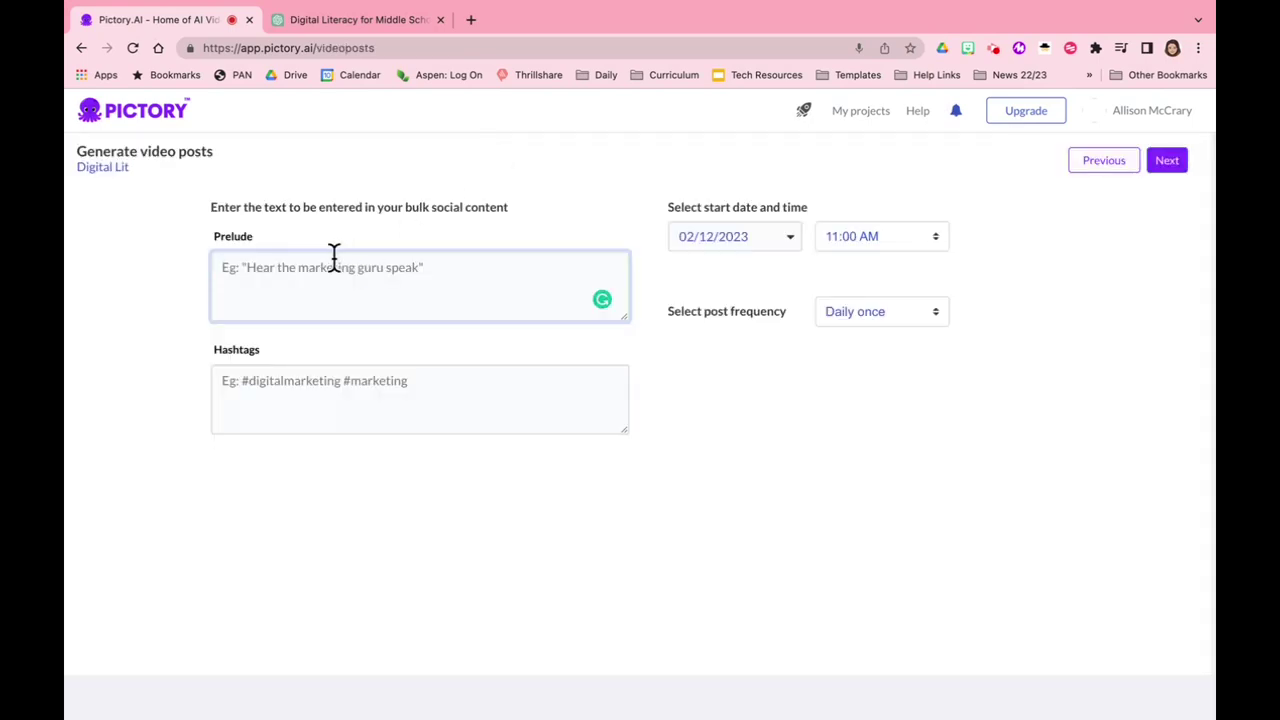
{"action": "type", "text": "Digital Literacy"}
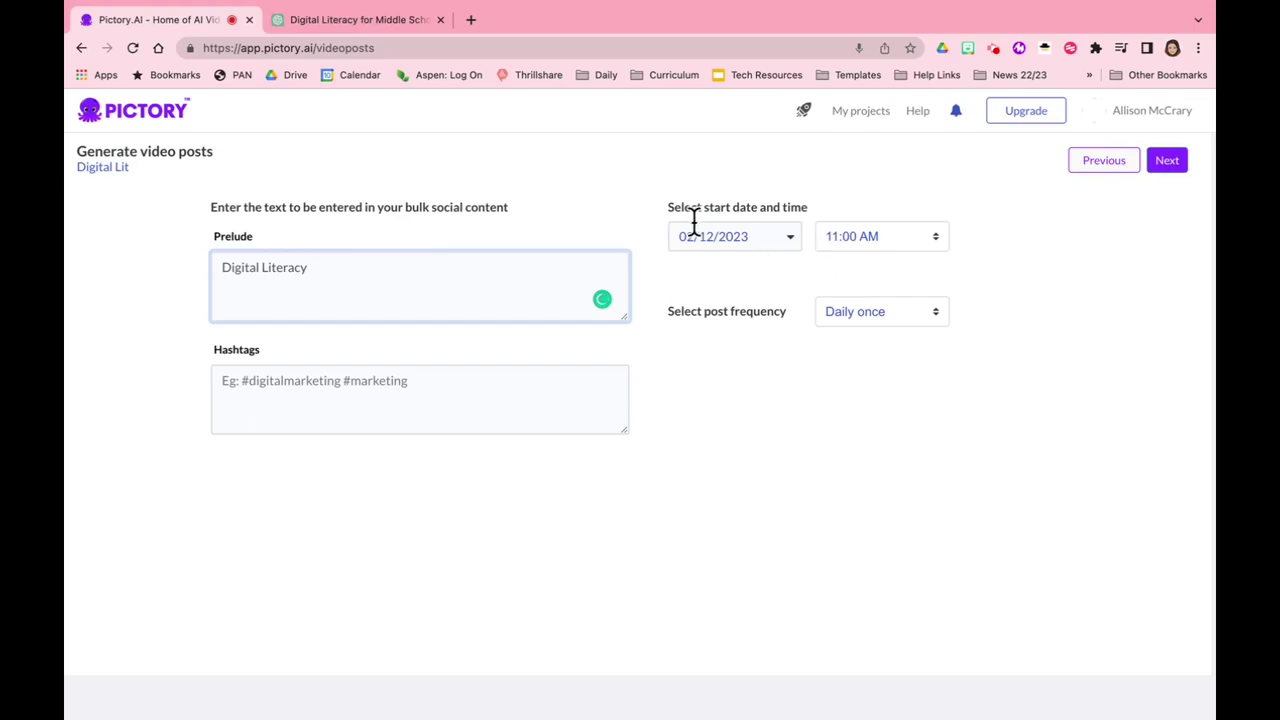
Add the hashtag #DigitalLiteracy and generate the social video snippets
{"action": "left_click", "coordinate": [366, 386]}
{"action": "type", "text": "#"}
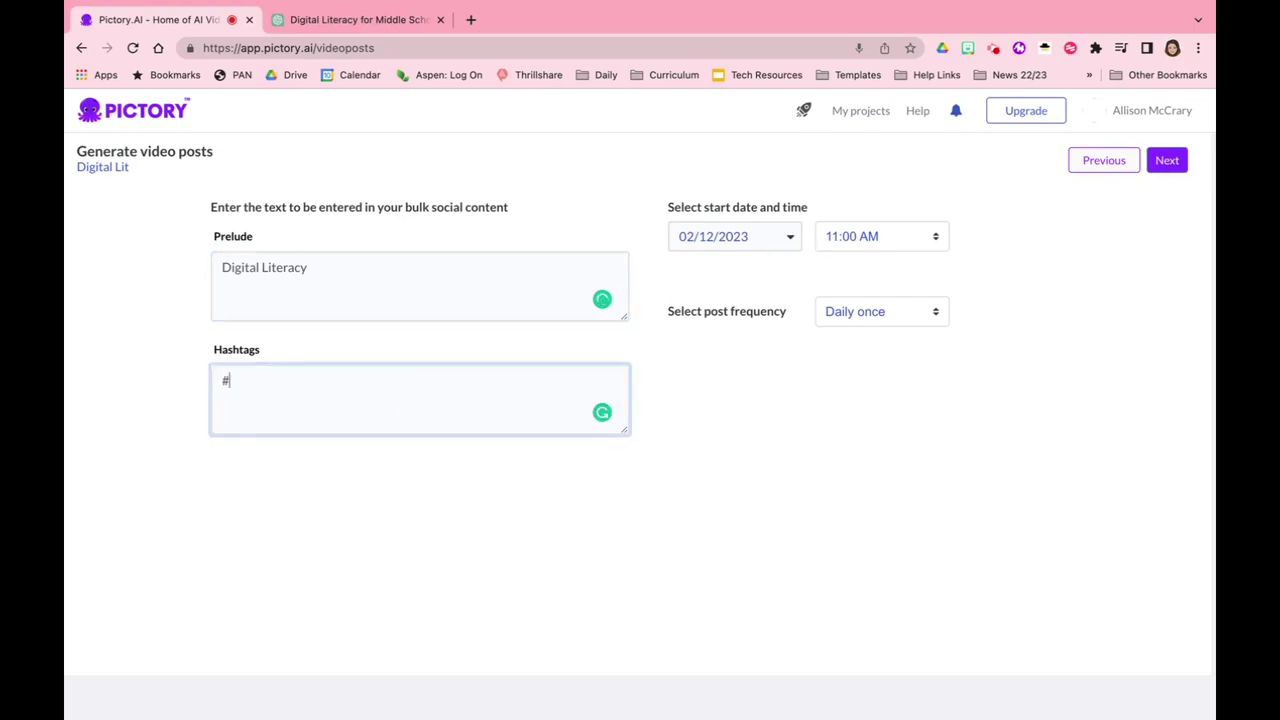
{"action": "type", "text": "g"}
{"action": "key", "text": "BackSpace"}
{"action": "type", "text": "Digital Literacy"}
{"action": "left_click", "coordinate": [270, 380]}
{"action": "key", "text": "BackSpace"}
{"action": "left_click", "coordinate": [1172, 161]}
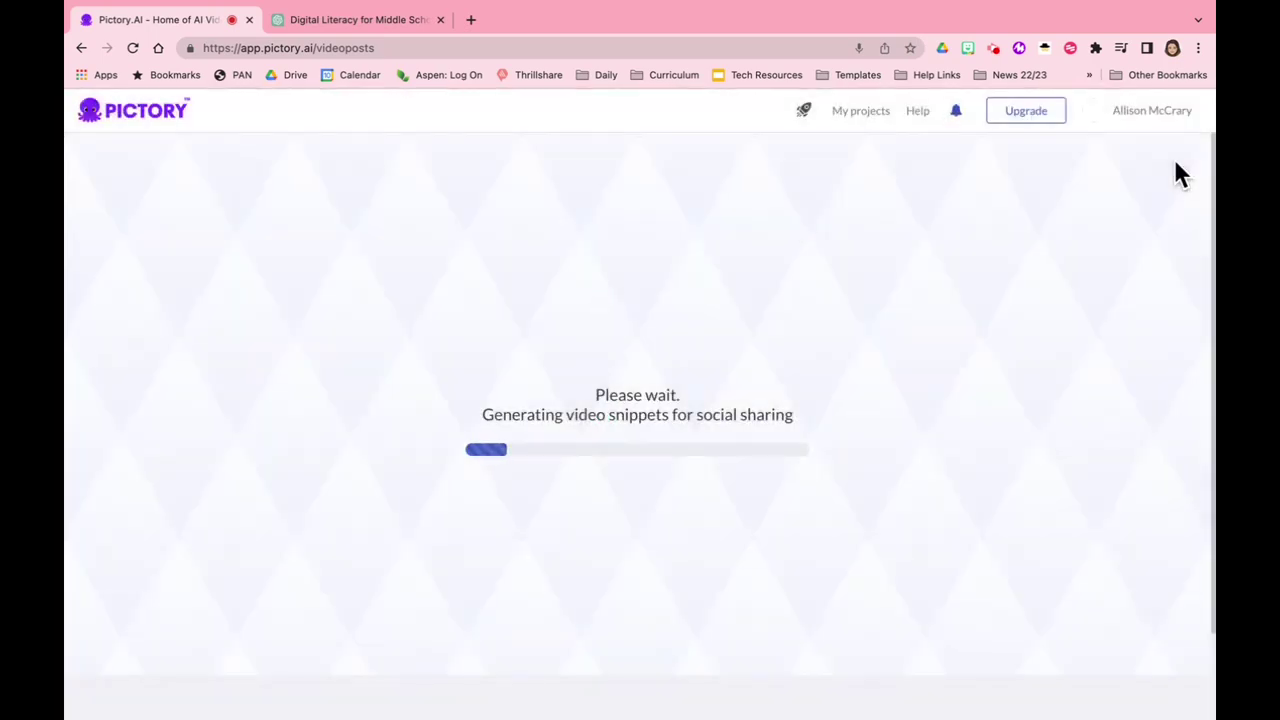